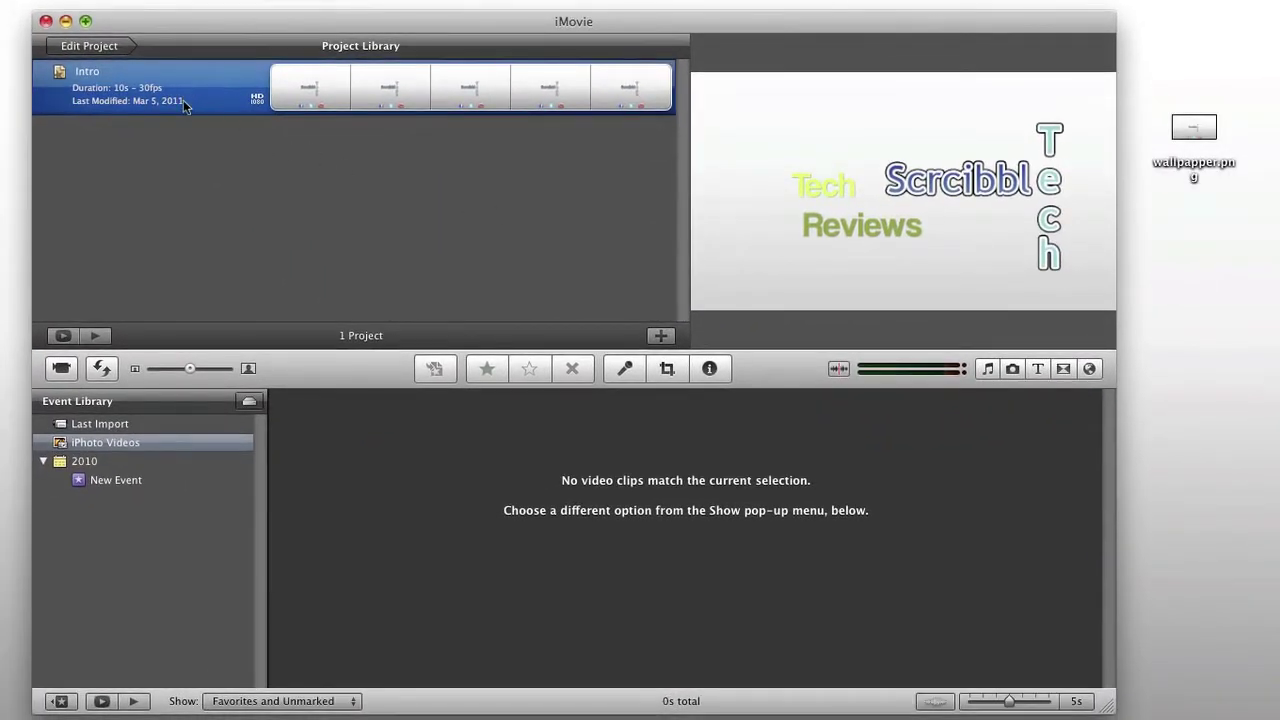
Create a new empty project named Intro2 from the Project Library
right_click(145, 166)
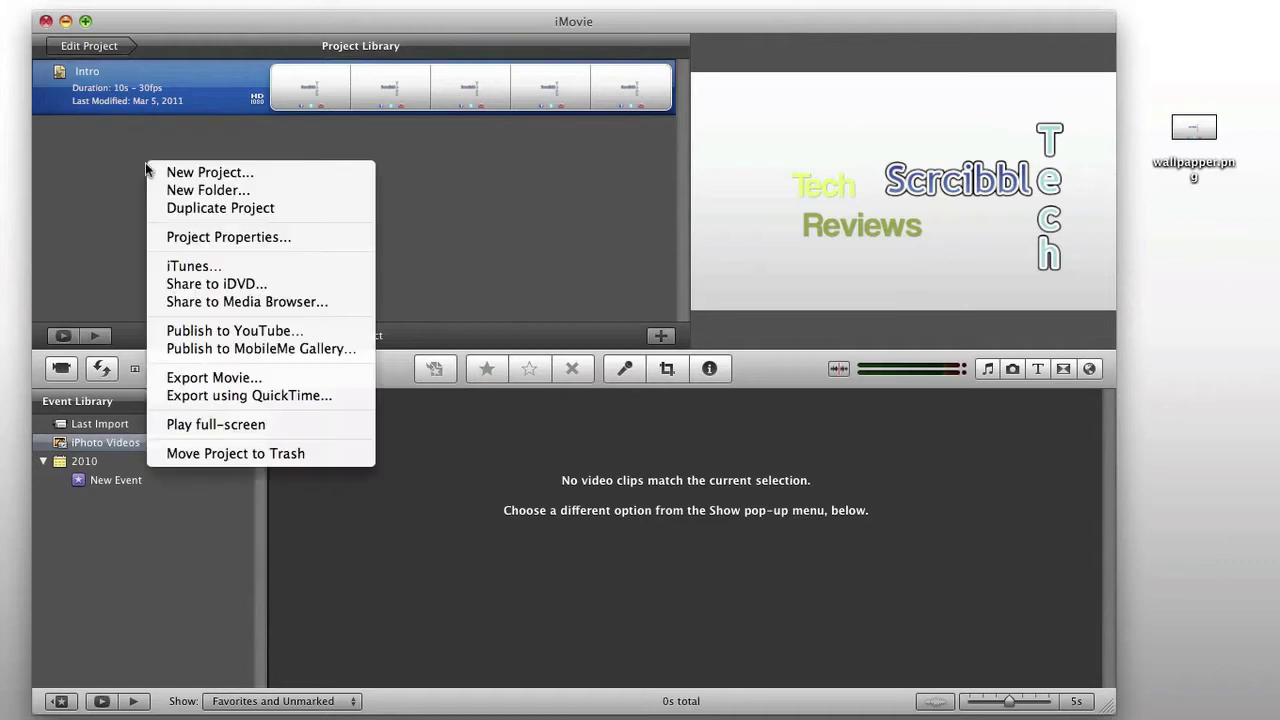
click(235, 173)
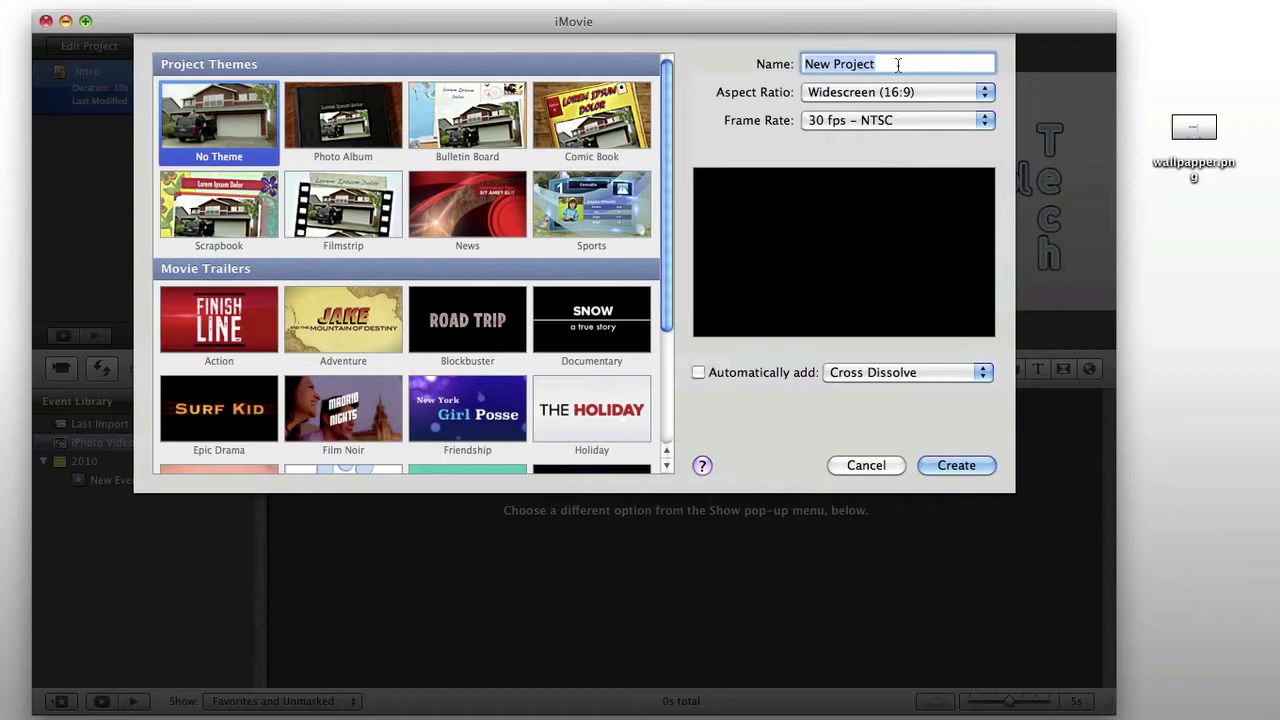
text(Int)
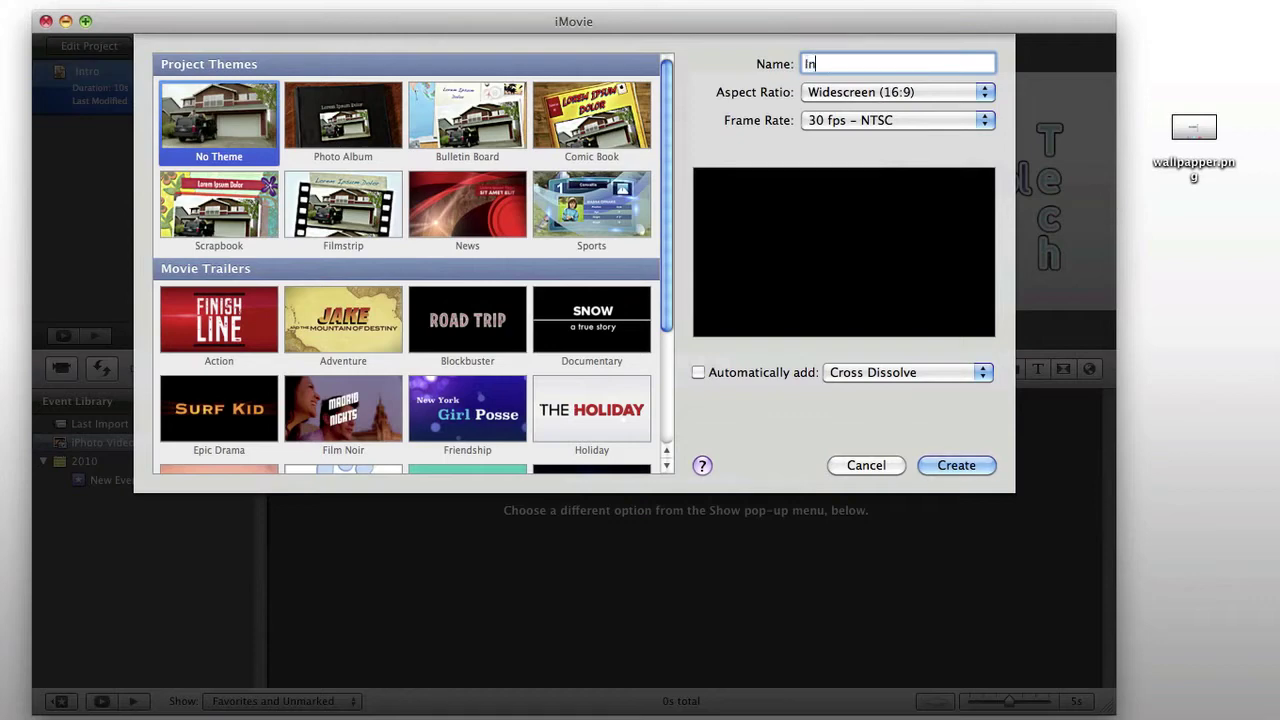
text(ro2)
click(958, 467)
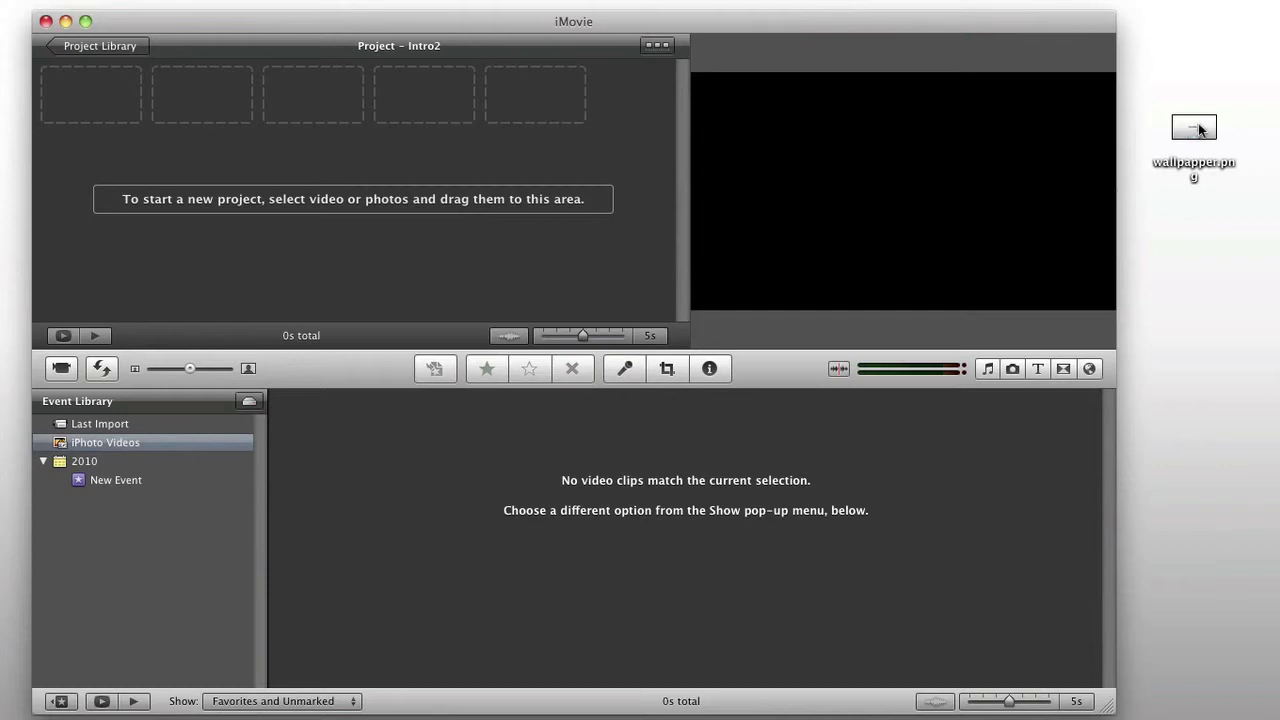
Add wallpapper.png from the desktop to the Intro2 timeline as a 4-second still clip
drag(1198, 128, 257, 209)
mouse_move(96, 111)
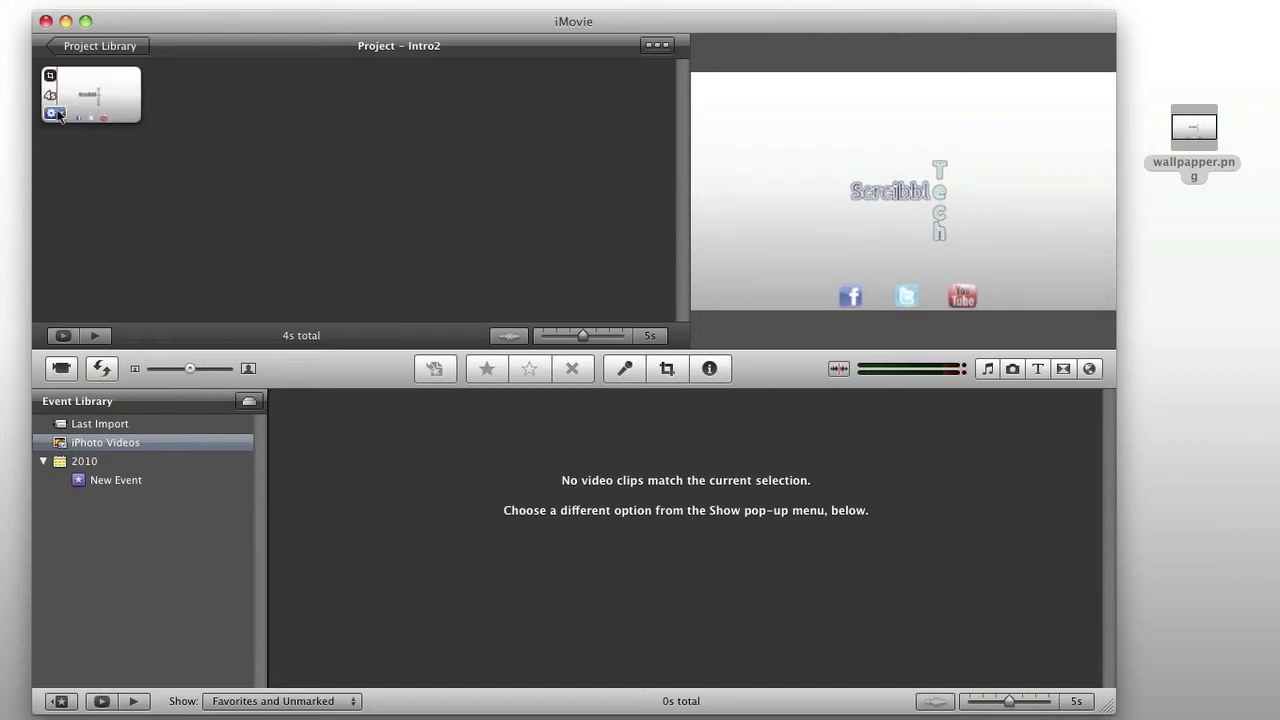
click(56, 113)
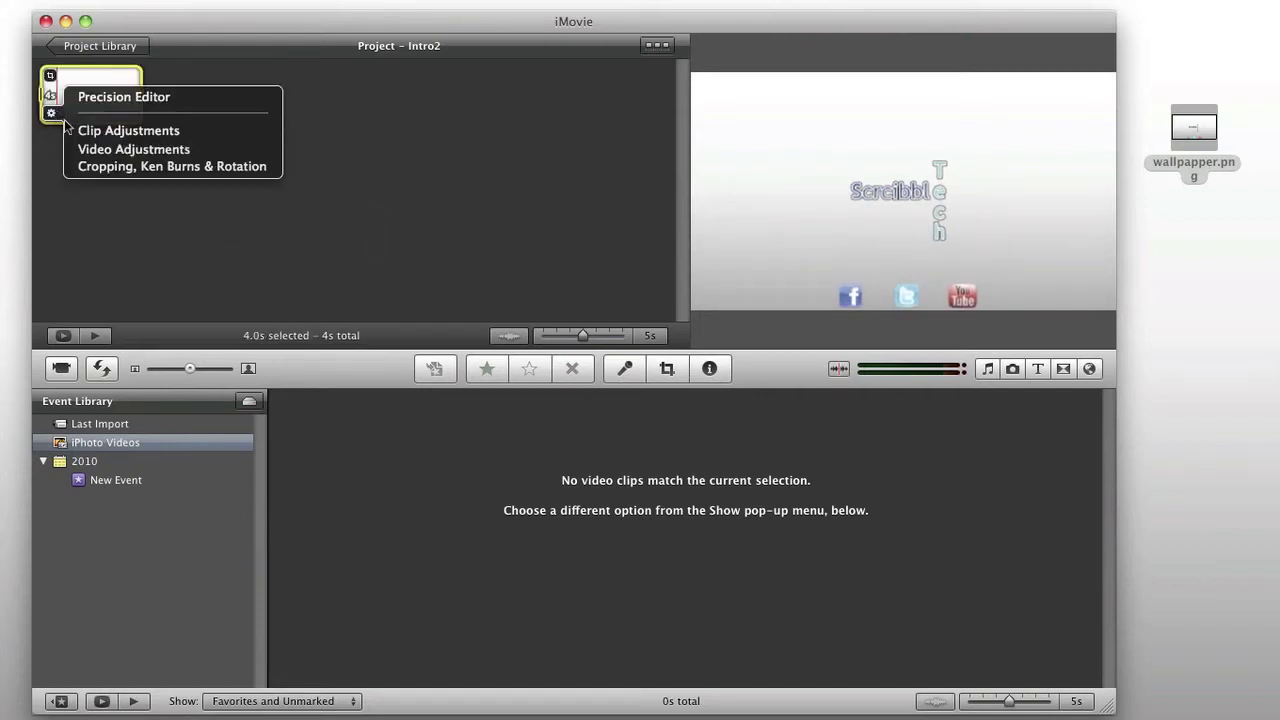
Change the wallpaper clip's duration from 4.0s to 10s and leave it with no video effect
click(66, 130)
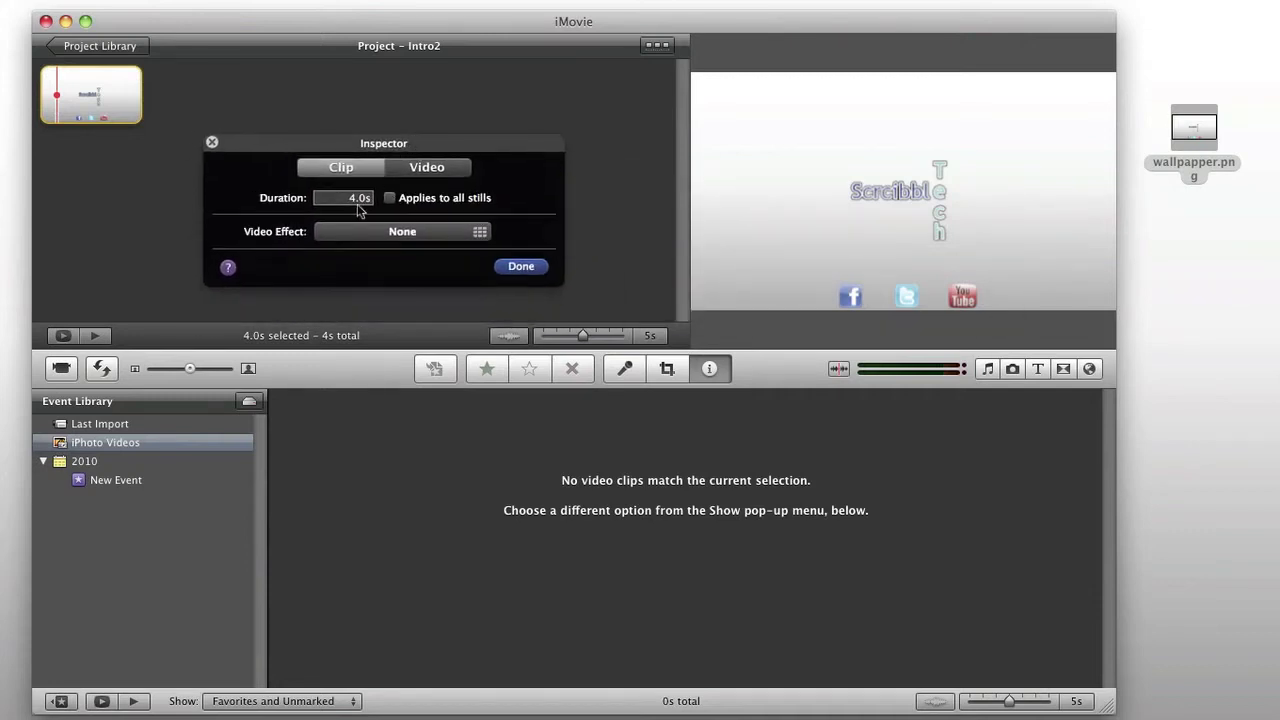
double_click(361, 199)
click(358, 199)
click(447, 232)
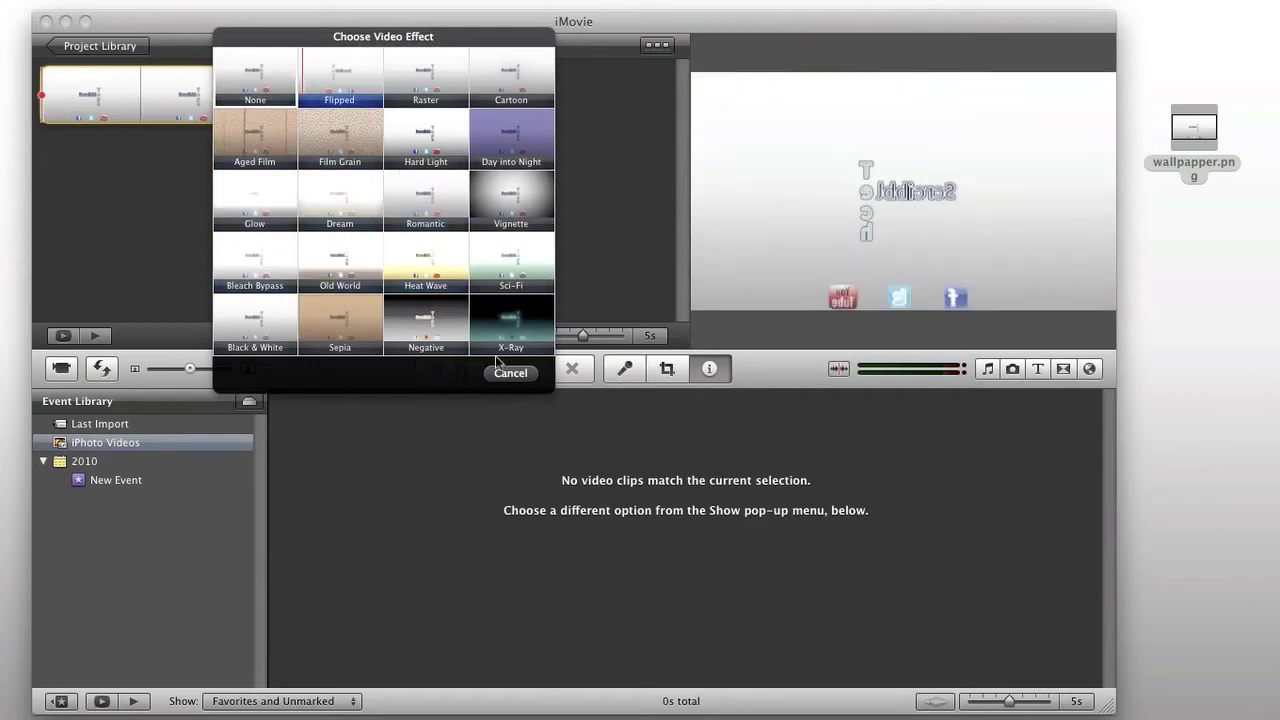
click(511, 373)
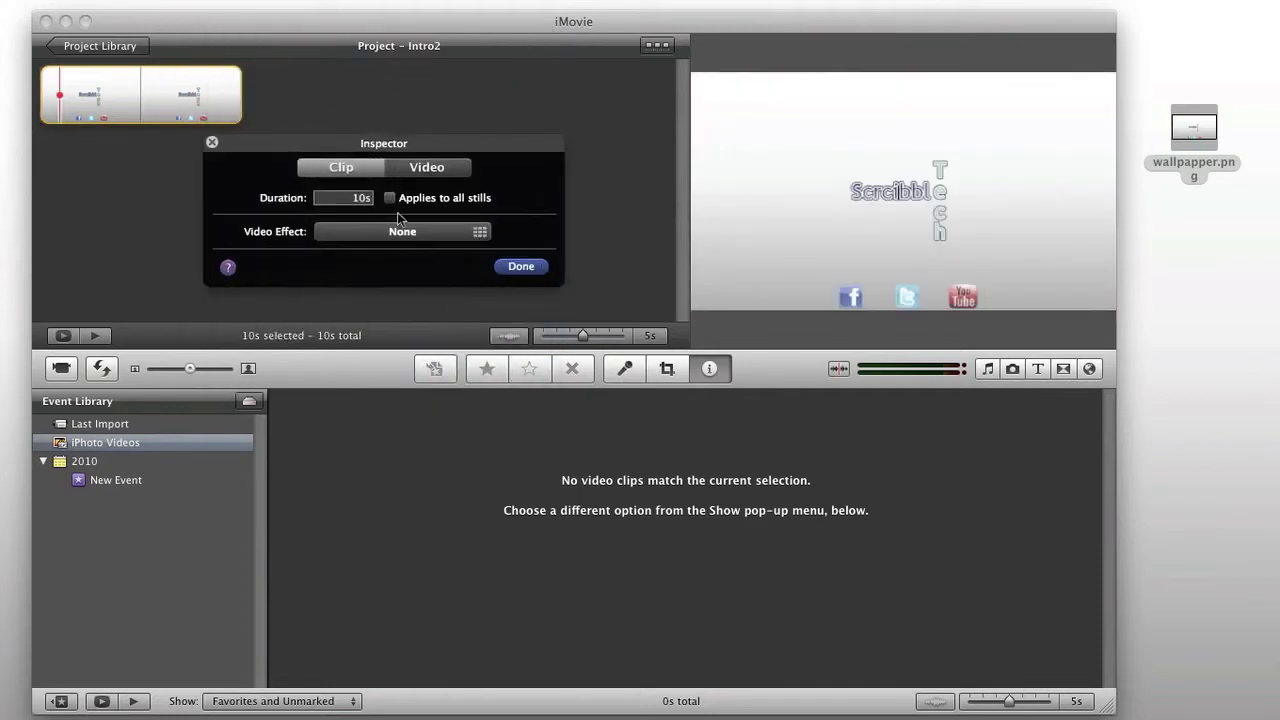
click(427, 167)
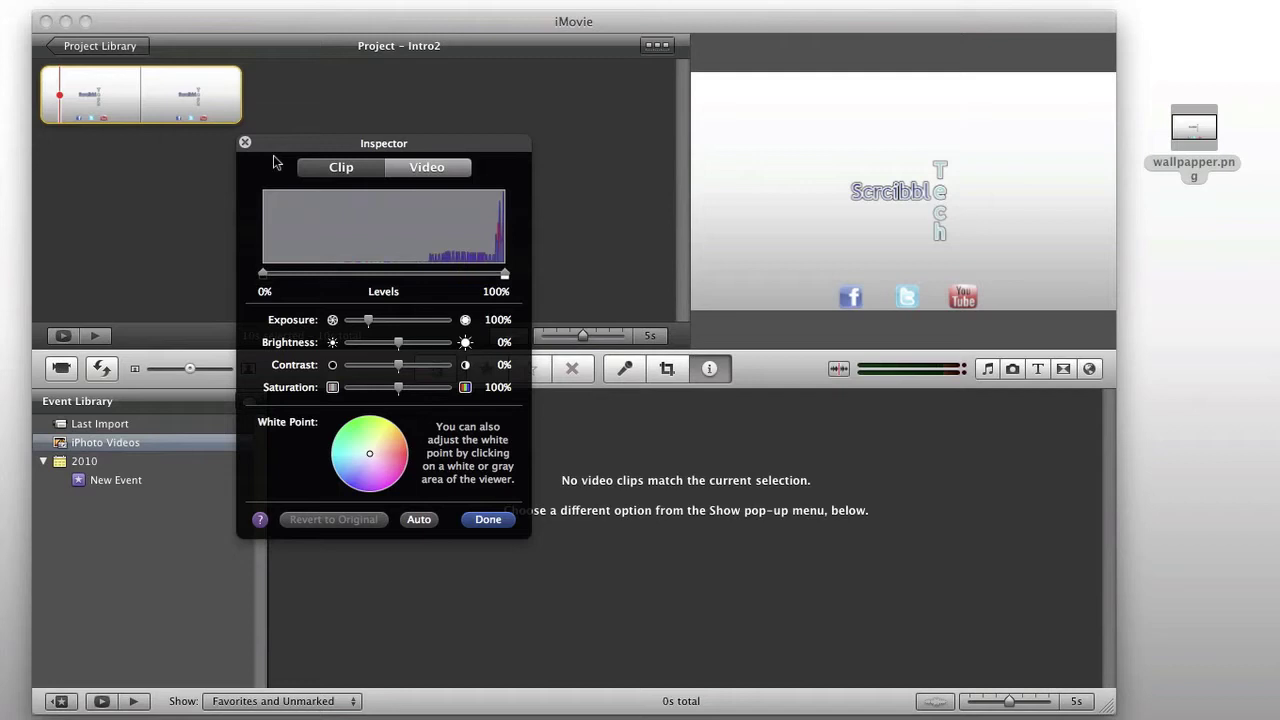
Close the clip adjustments and bring up the wallpaper clip's Cropping, Ken Burns & Rotation settings
click(244, 143)
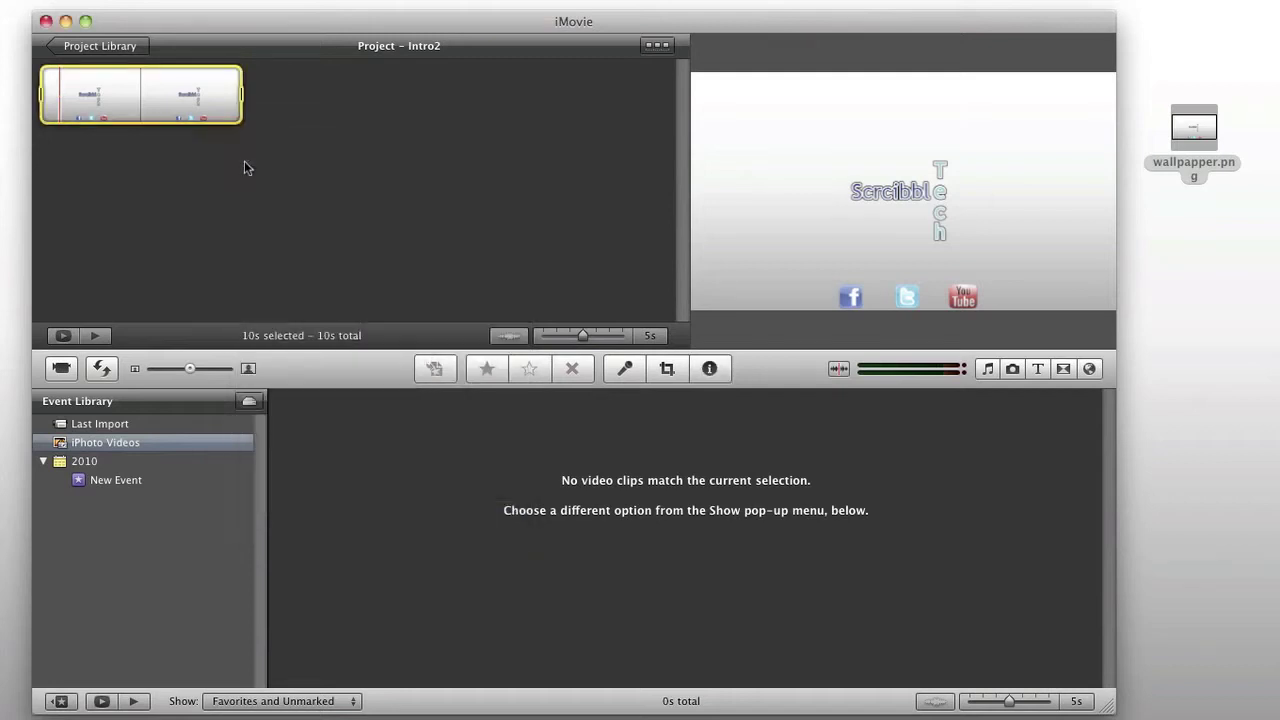
click(286, 212)
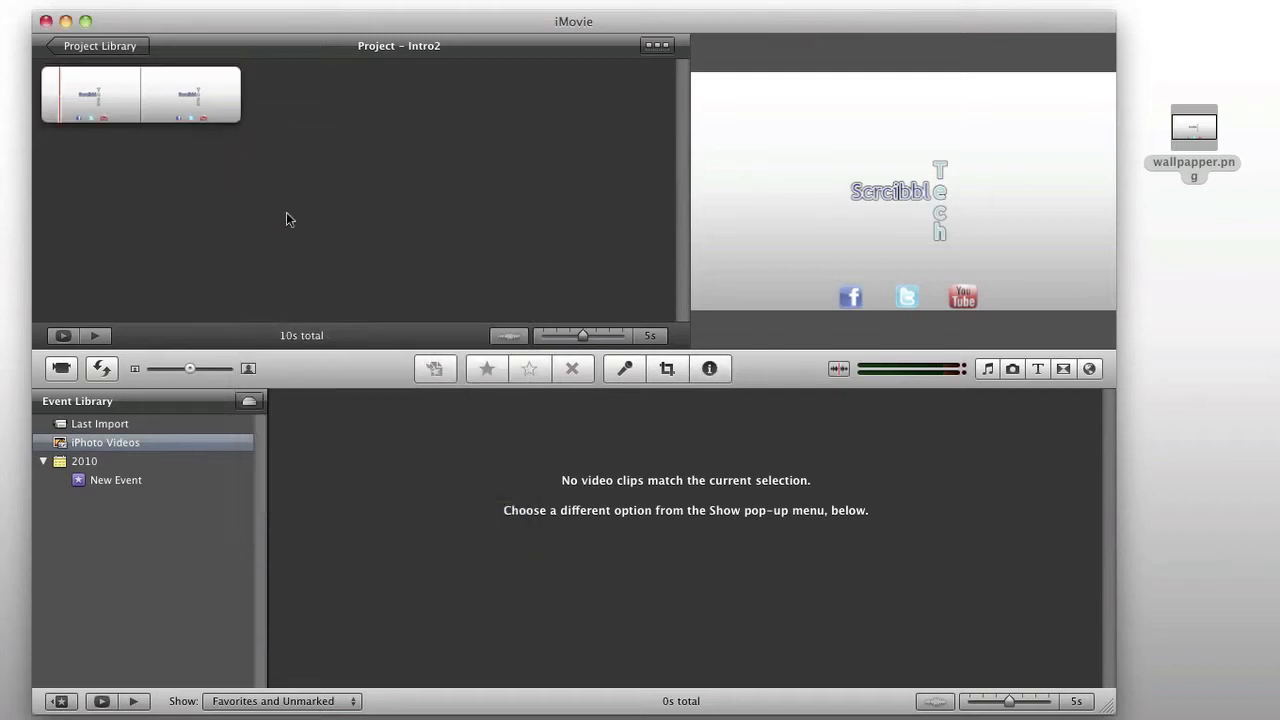
click(84, 93)
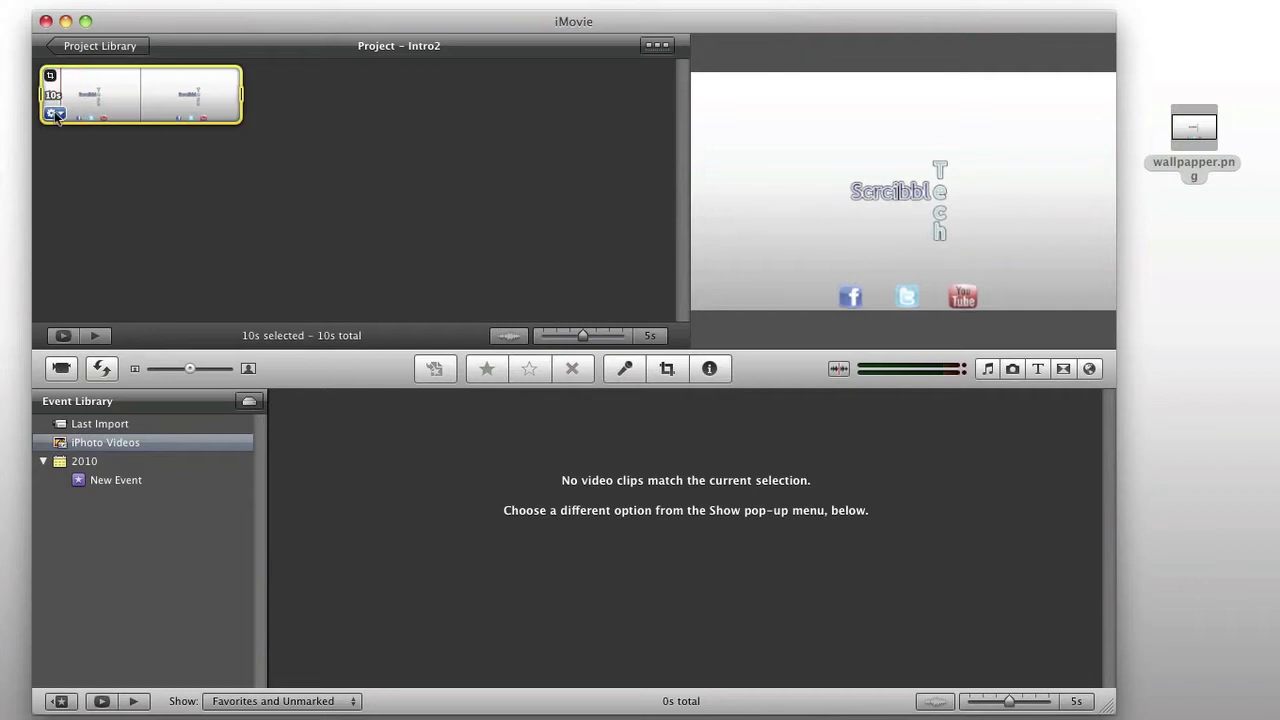
click(53, 113)
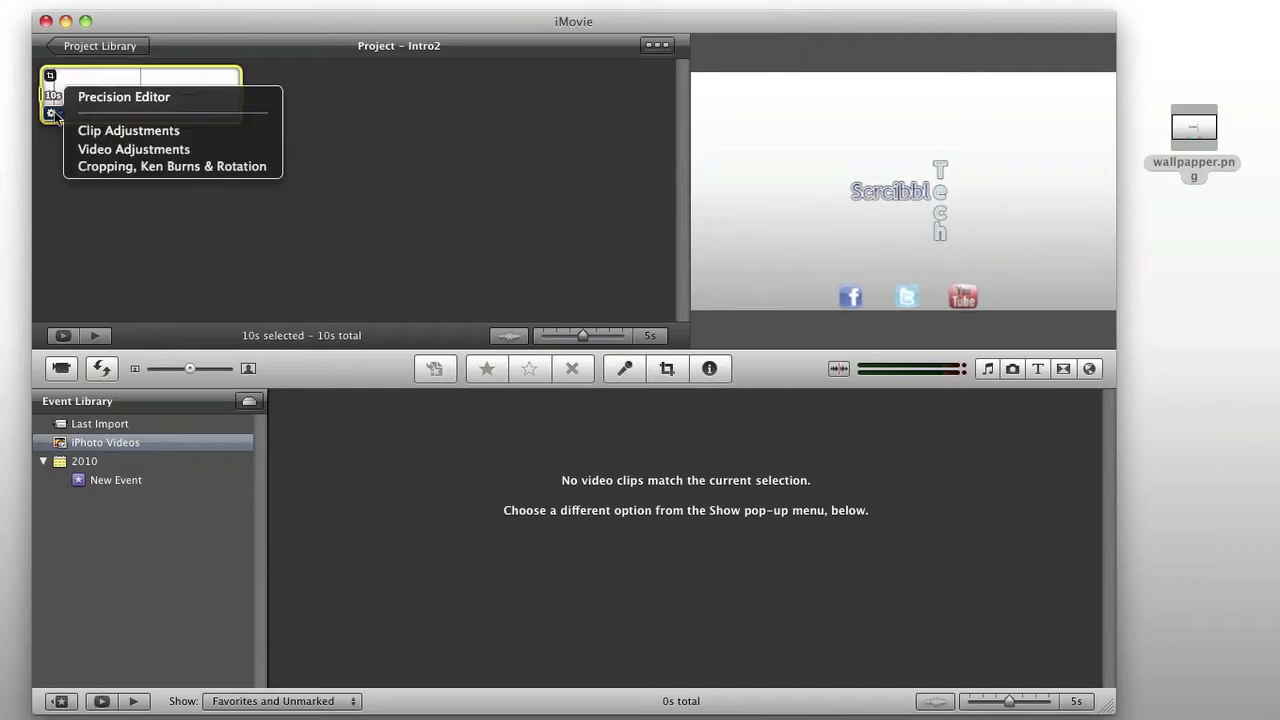
click(131, 167)
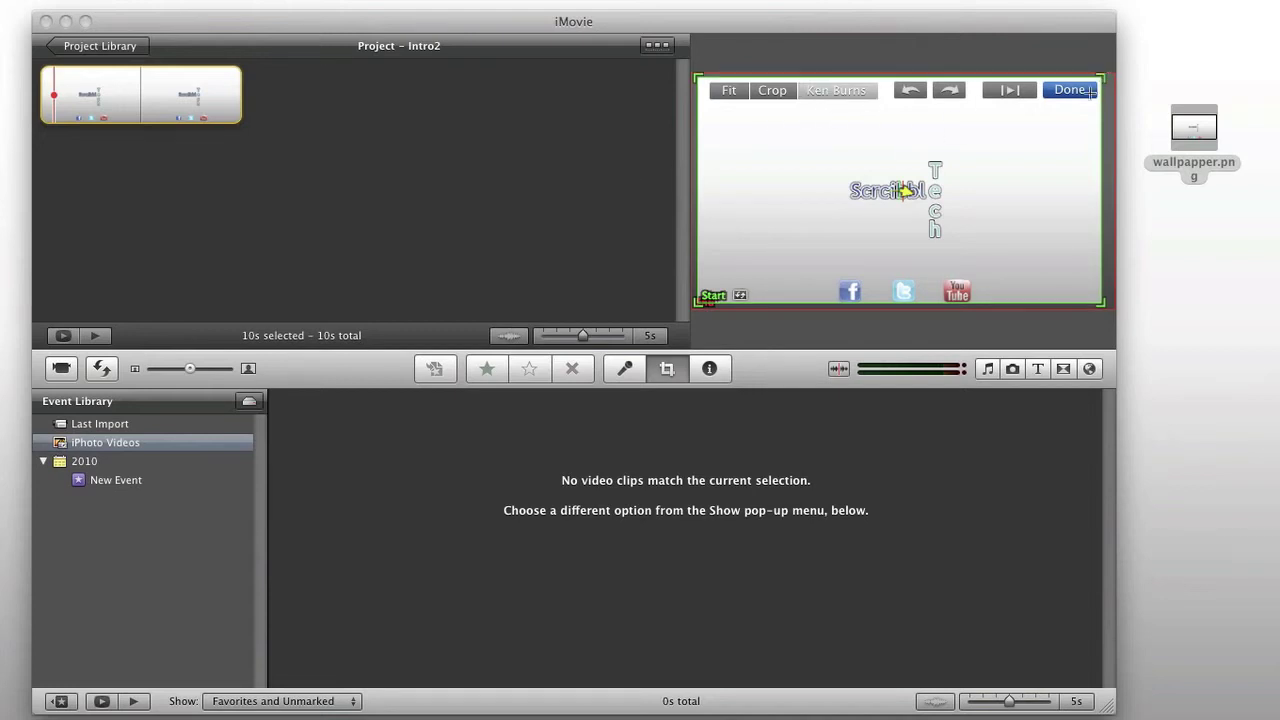
Set a Ken Burns move that starts close on the title and widens to the social logos
drag(1098, 74, 910, 185)
drag(820, 263, 908, 203)
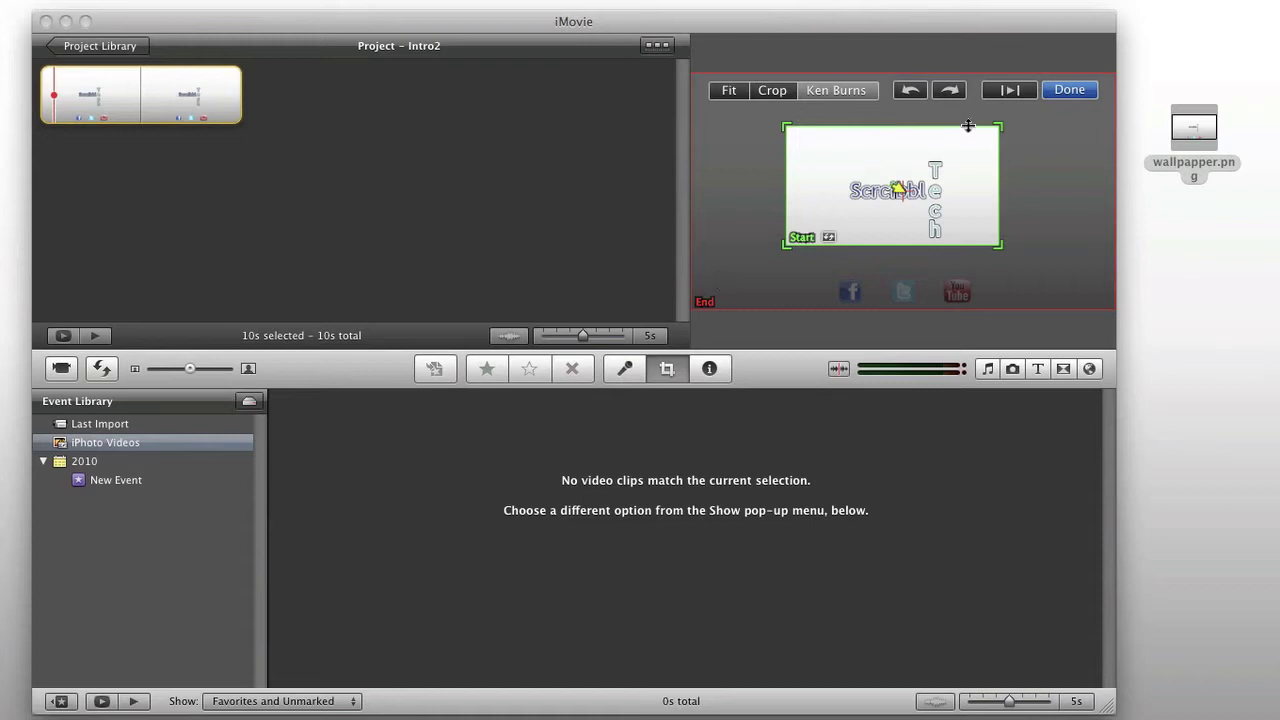
drag(1115, 74, 900, 188)
drag(800, 262, 890, 267)
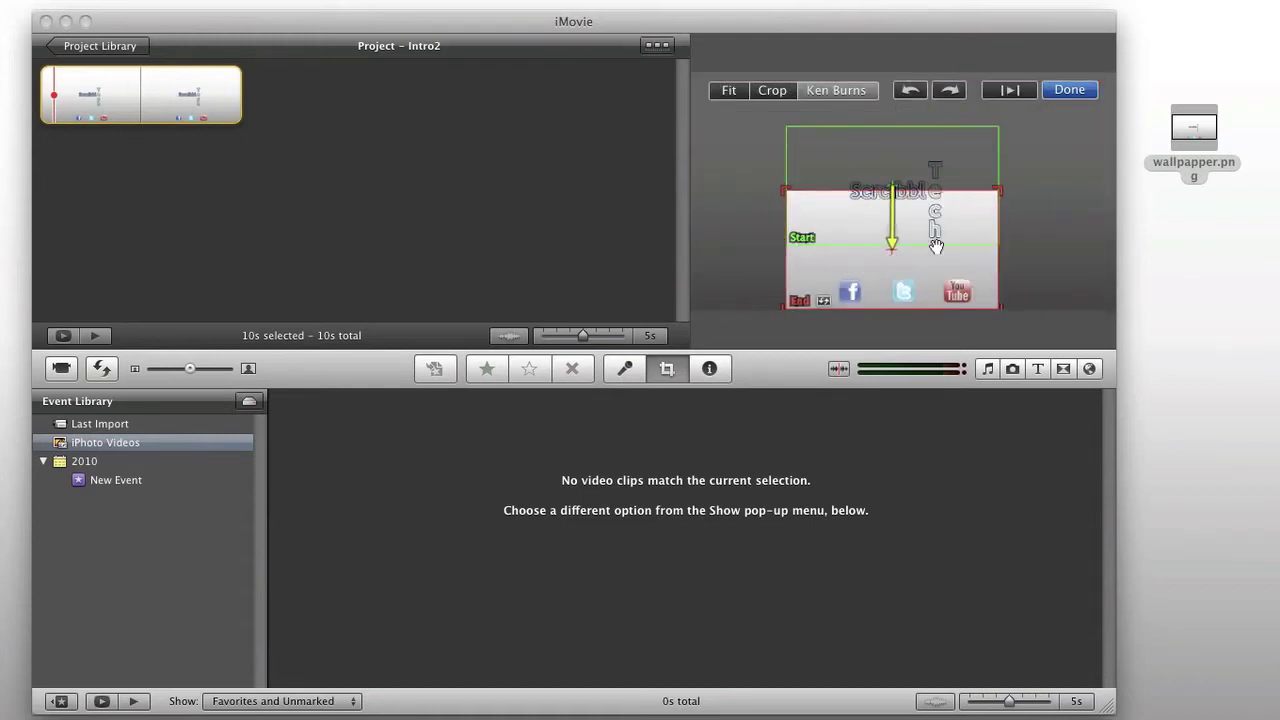
drag(998, 190, 1043, 152)
drag(986, 216, 983, 212)
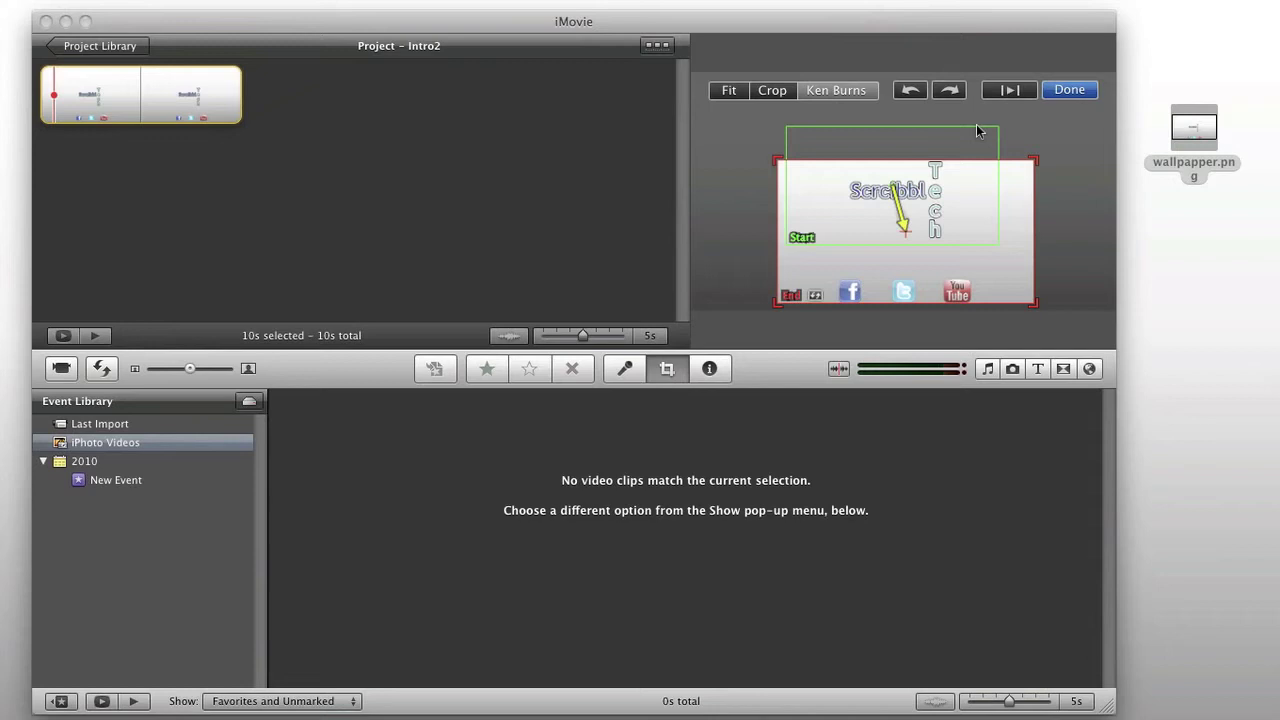
drag(965, 136, 973, 141)
click(1068, 90)
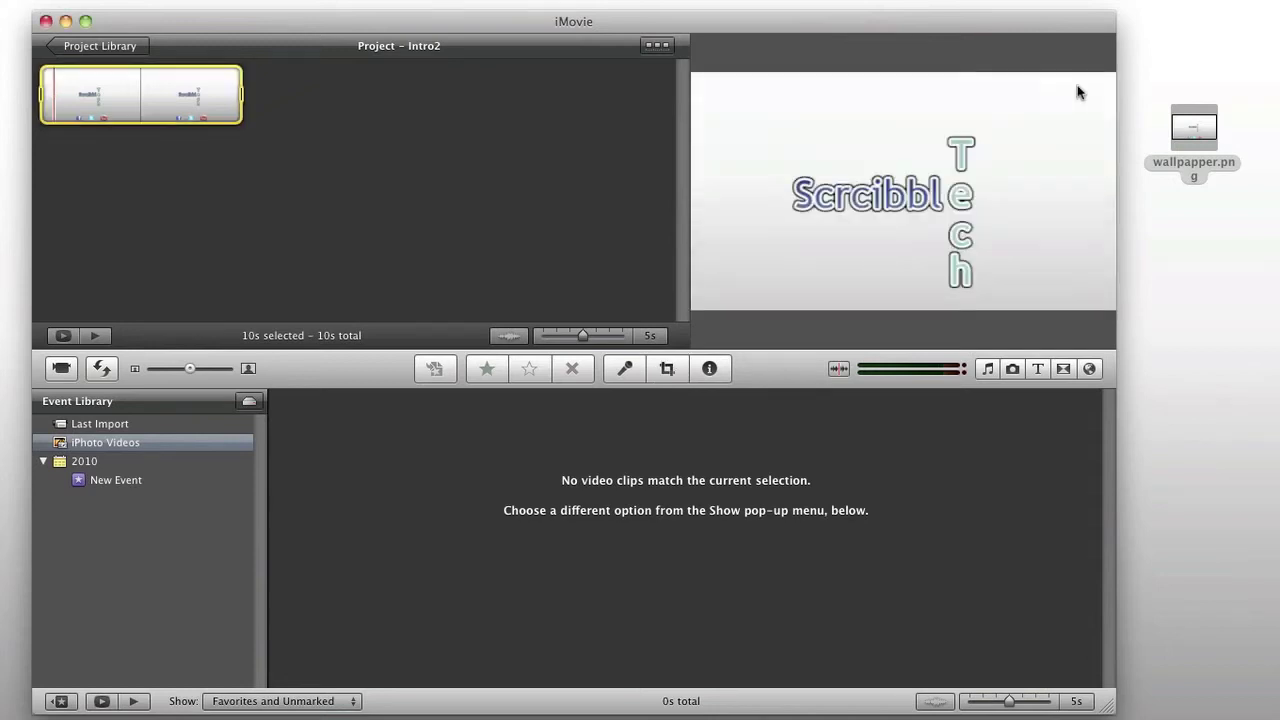
Show the Titles browser and scroll down to styles like Sideways Drift and Pull Focus
mouse_move(50, 100)
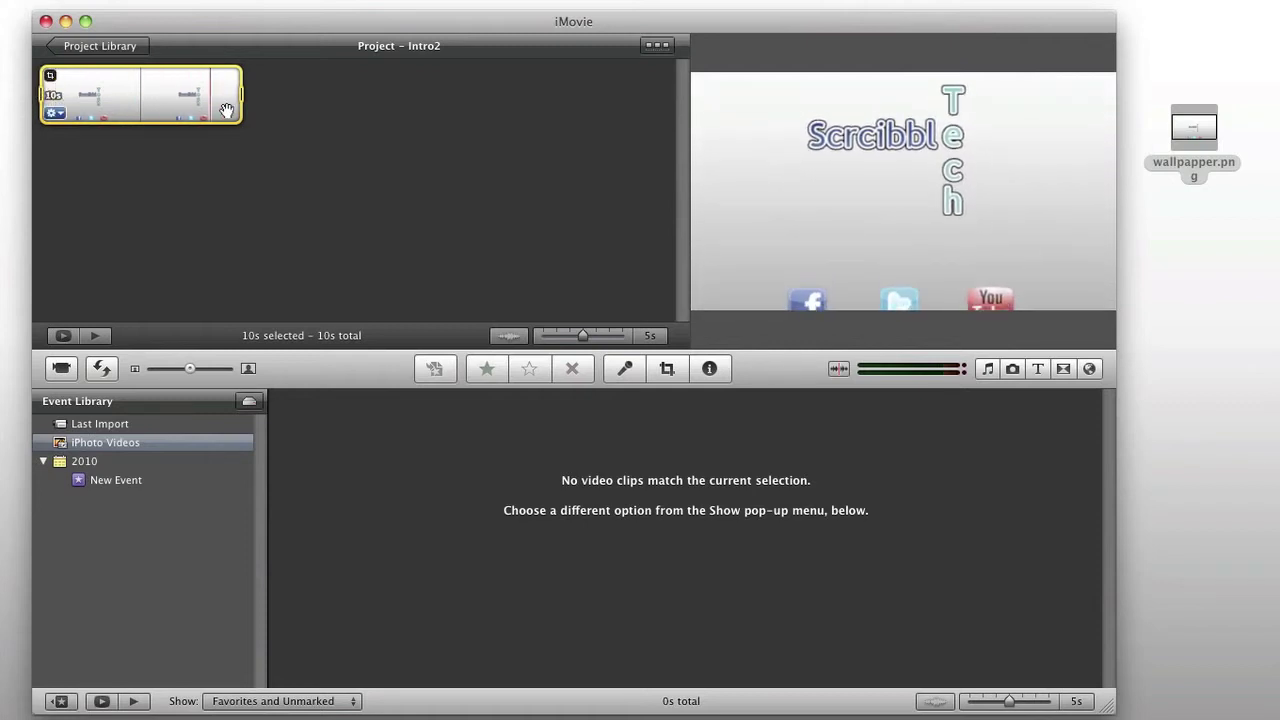
click(286, 124)
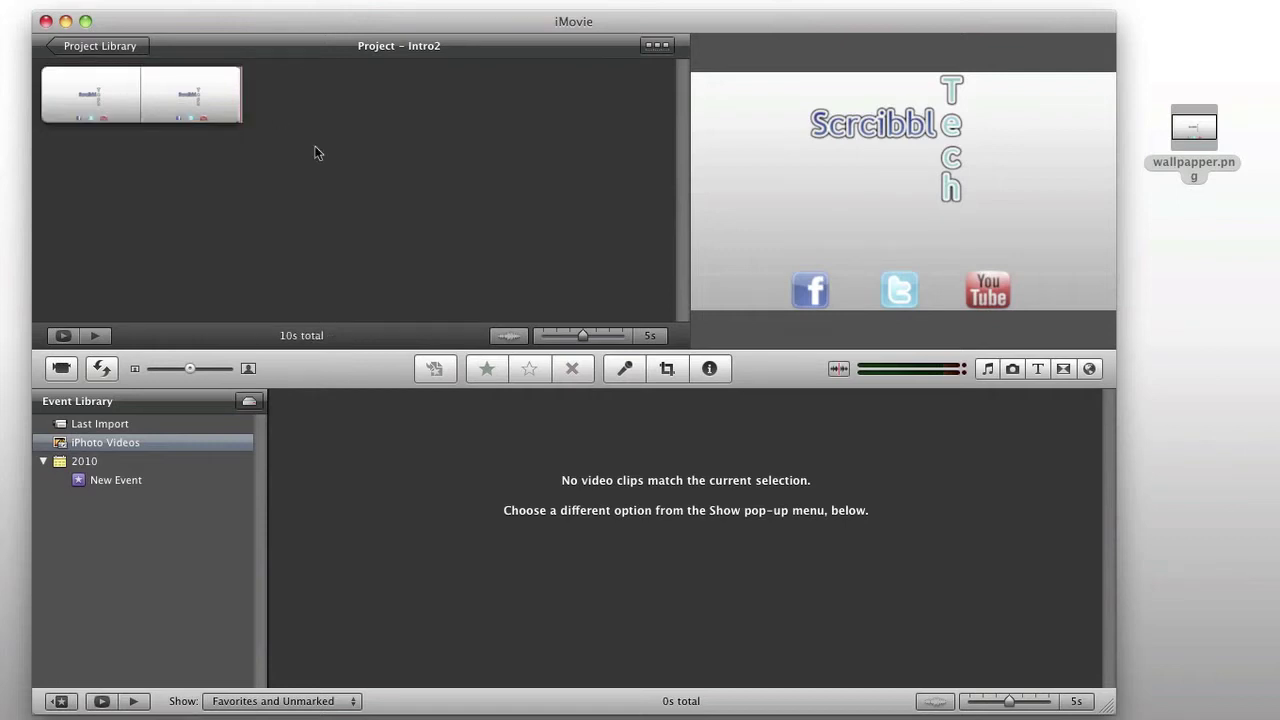
click(1038, 369)
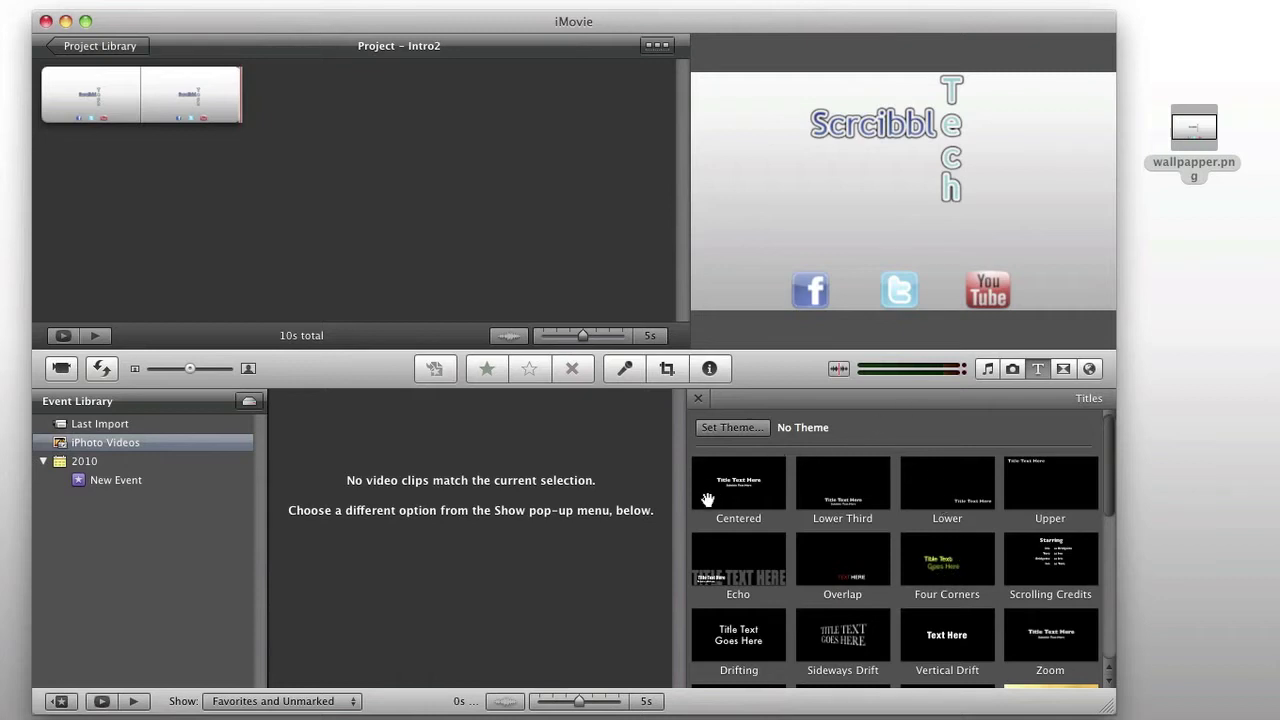
scroll(750, 530, down, 1)
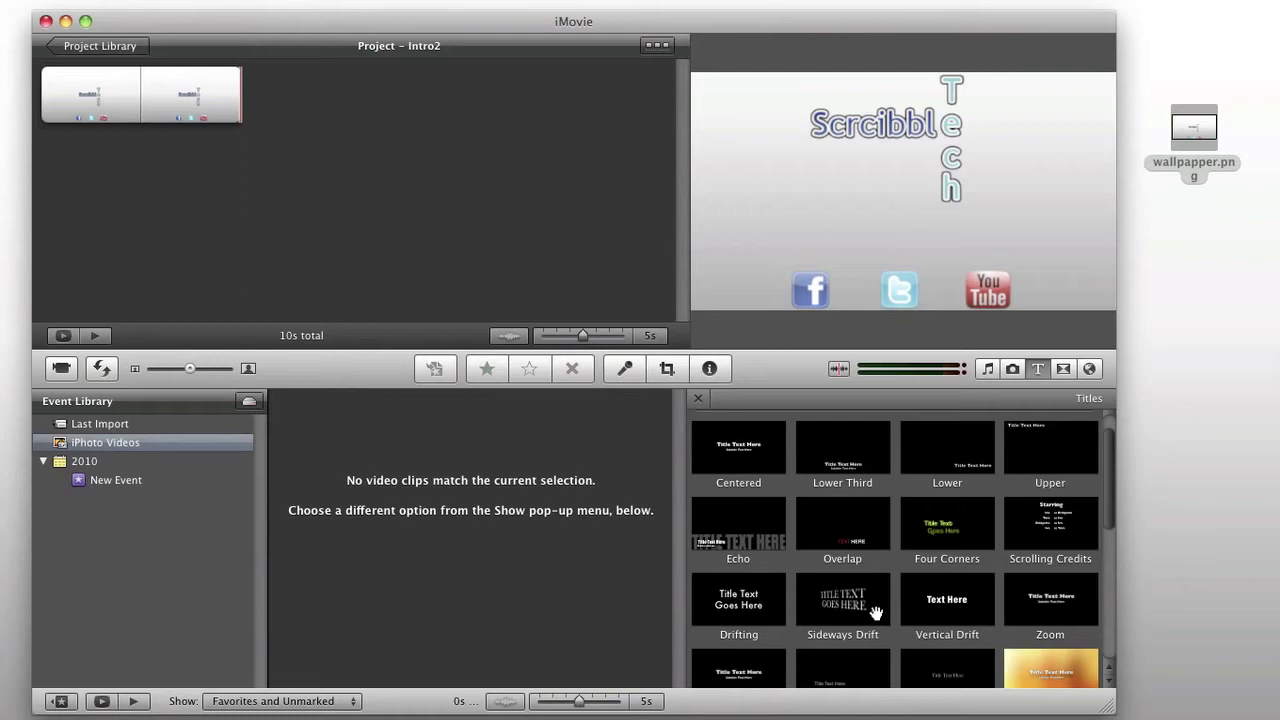
scroll(872, 605, down, 1)
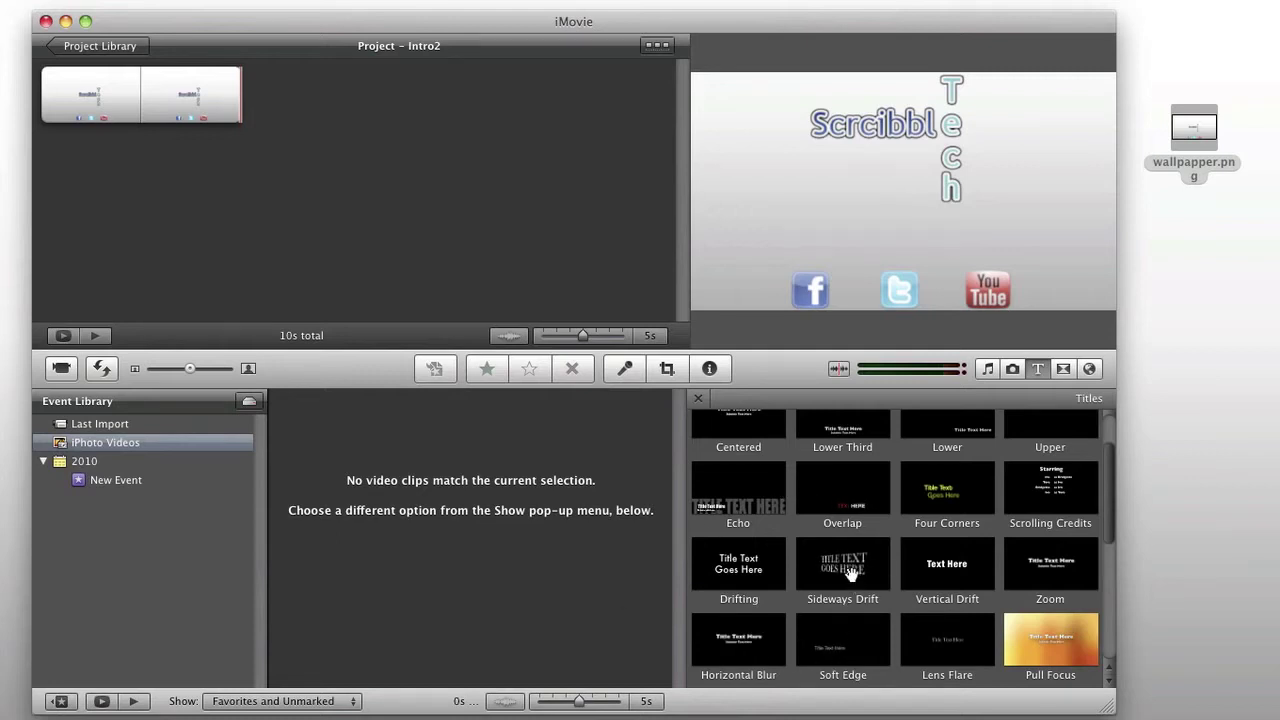
Place a Sideways Drift title over the clip's start and make its text red
drag(851, 553, 51, 70)
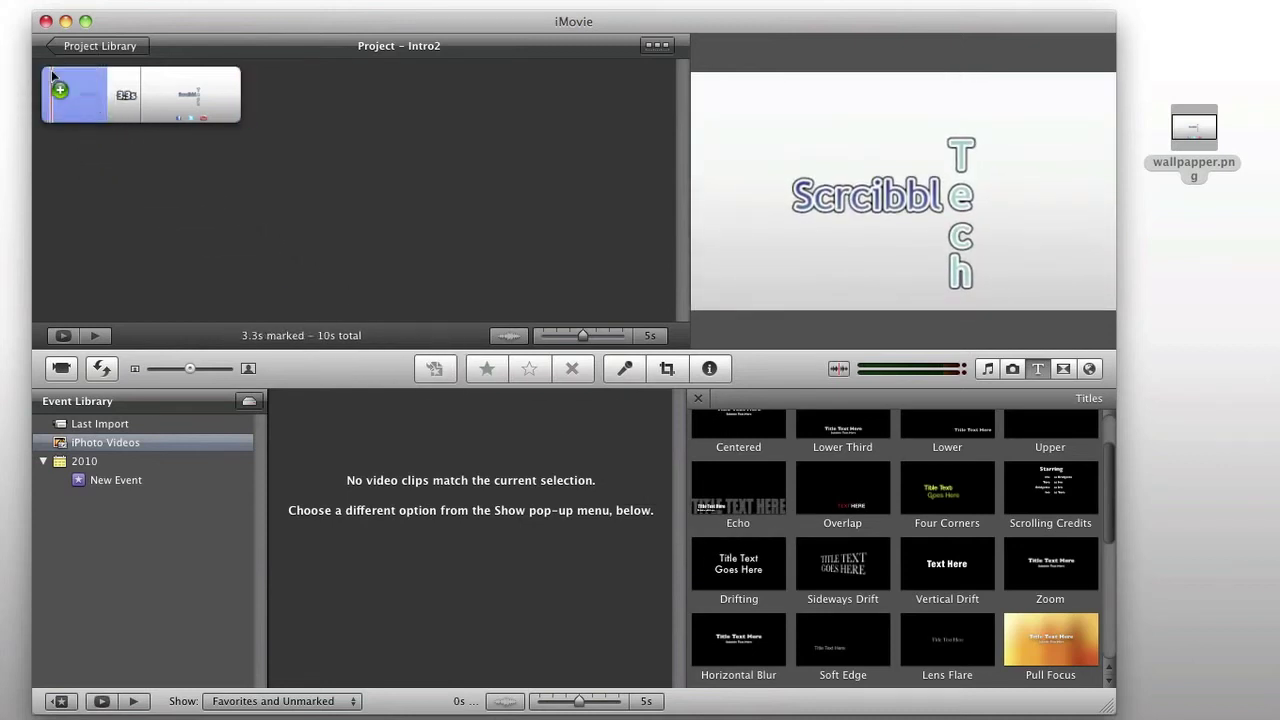
drag(241, 184, 304, 233)
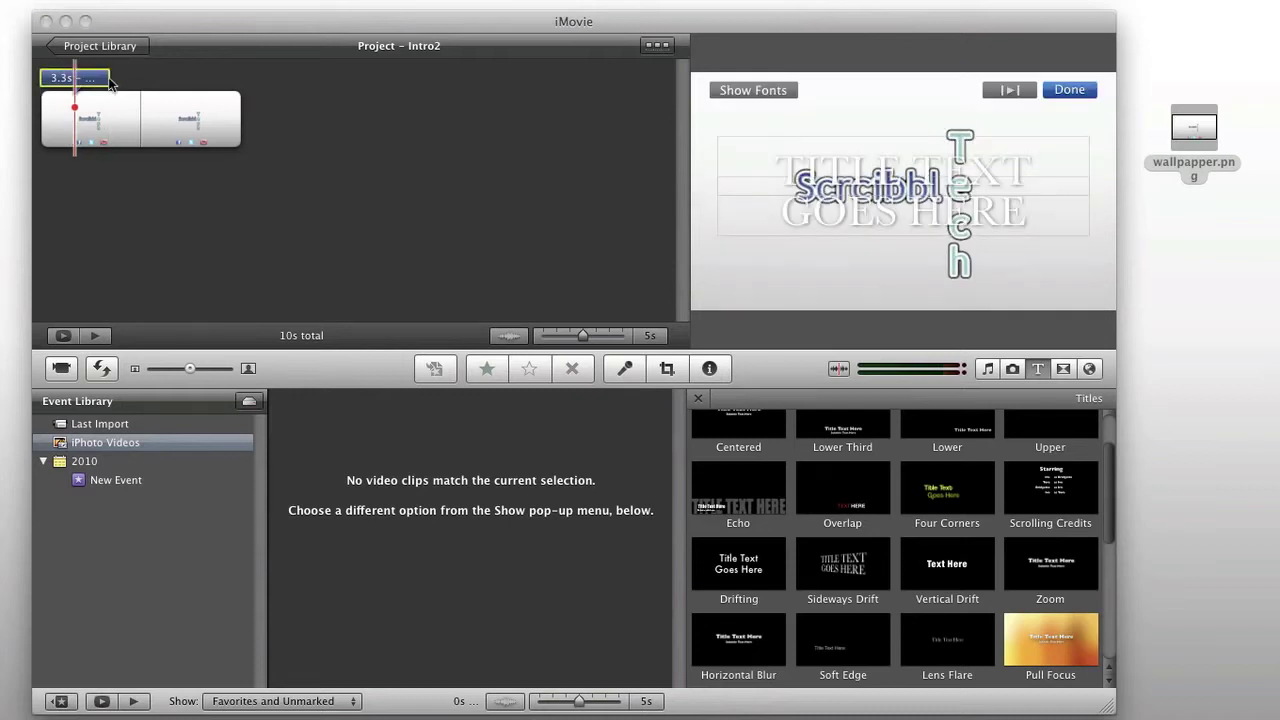
mouse_move(108, 78)
mouse_down()
mouse_move(387, 82)
mouse_move(89, 86)
mouse_move(104, 95)
mouse_up()
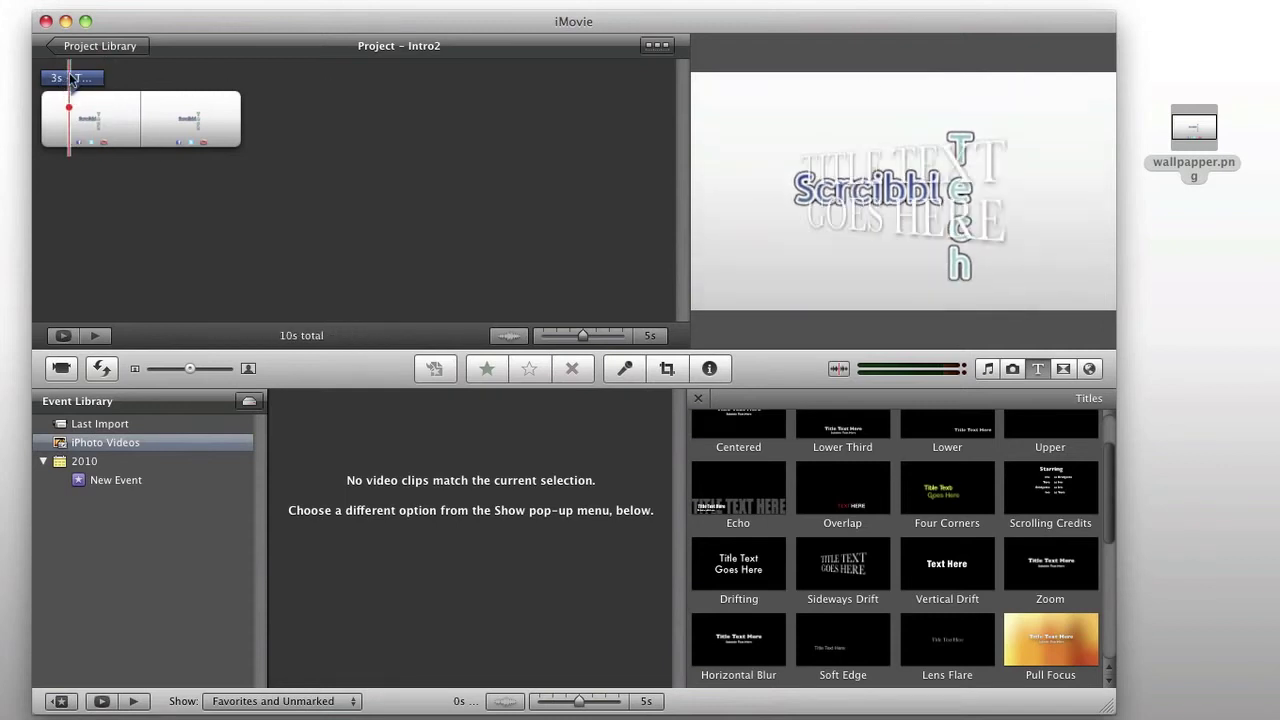
click(71, 79)
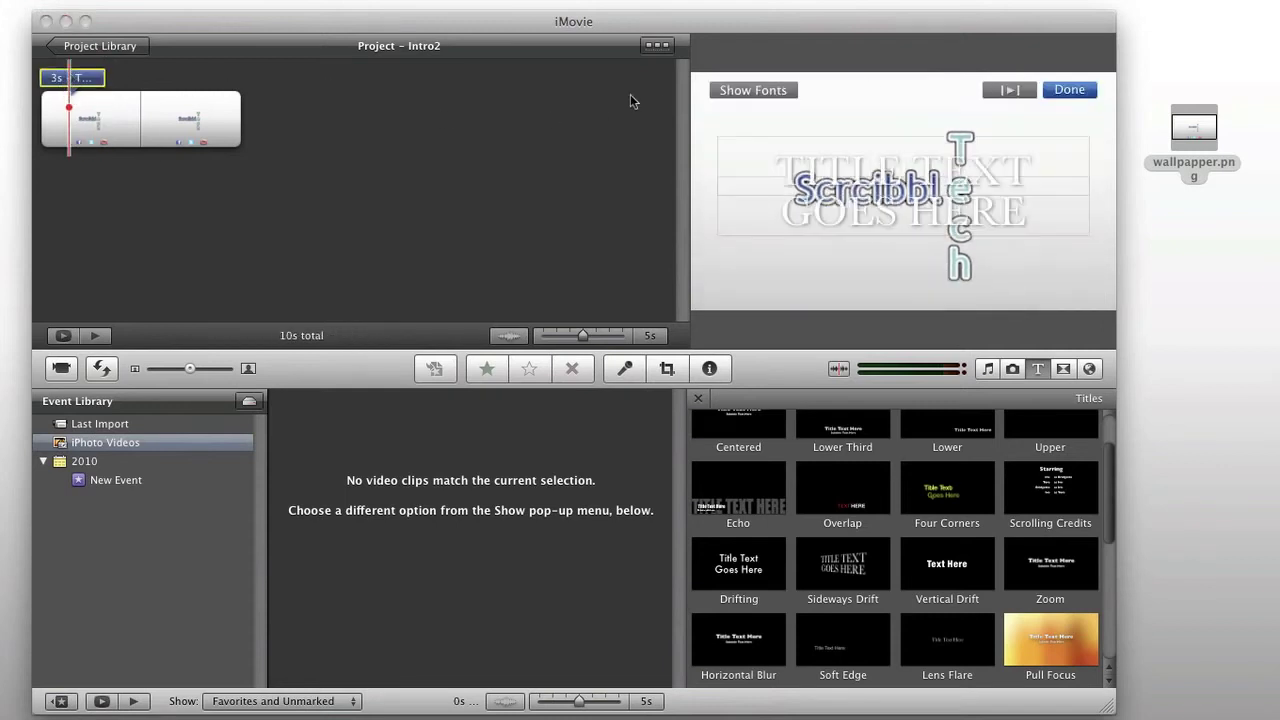
click(766, 90)
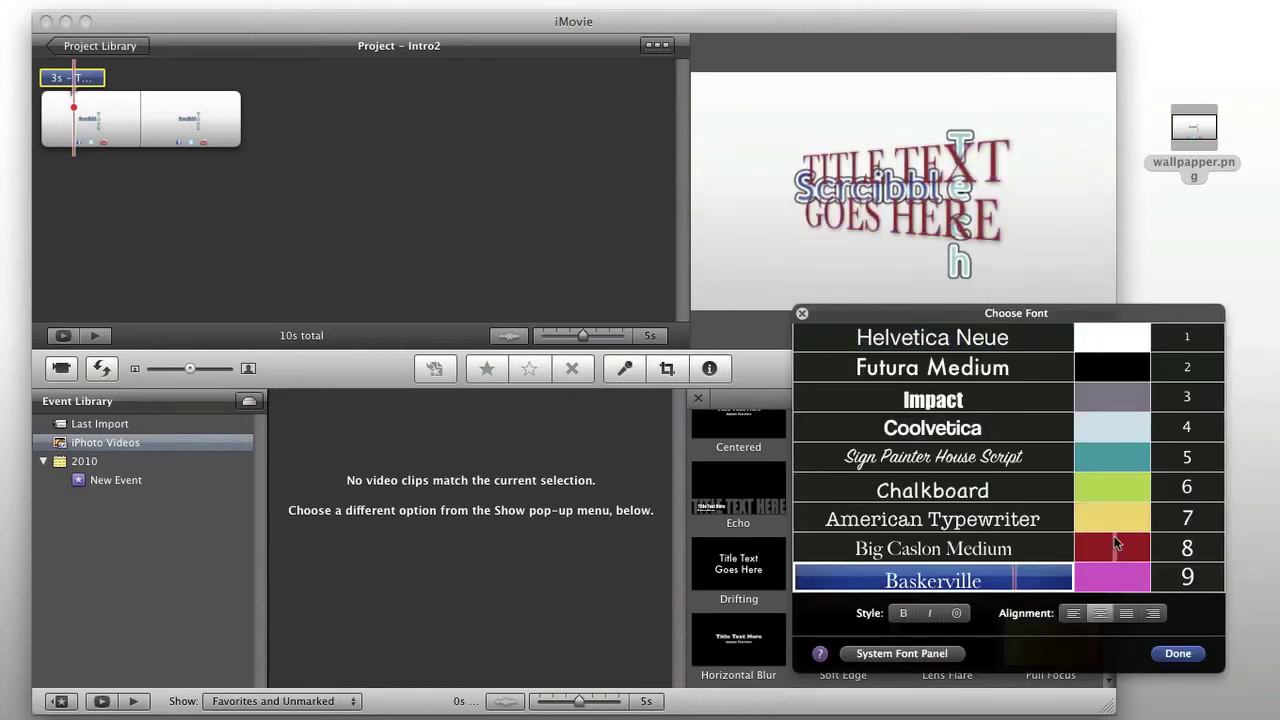
click(1117, 543)
click(1180, 652)
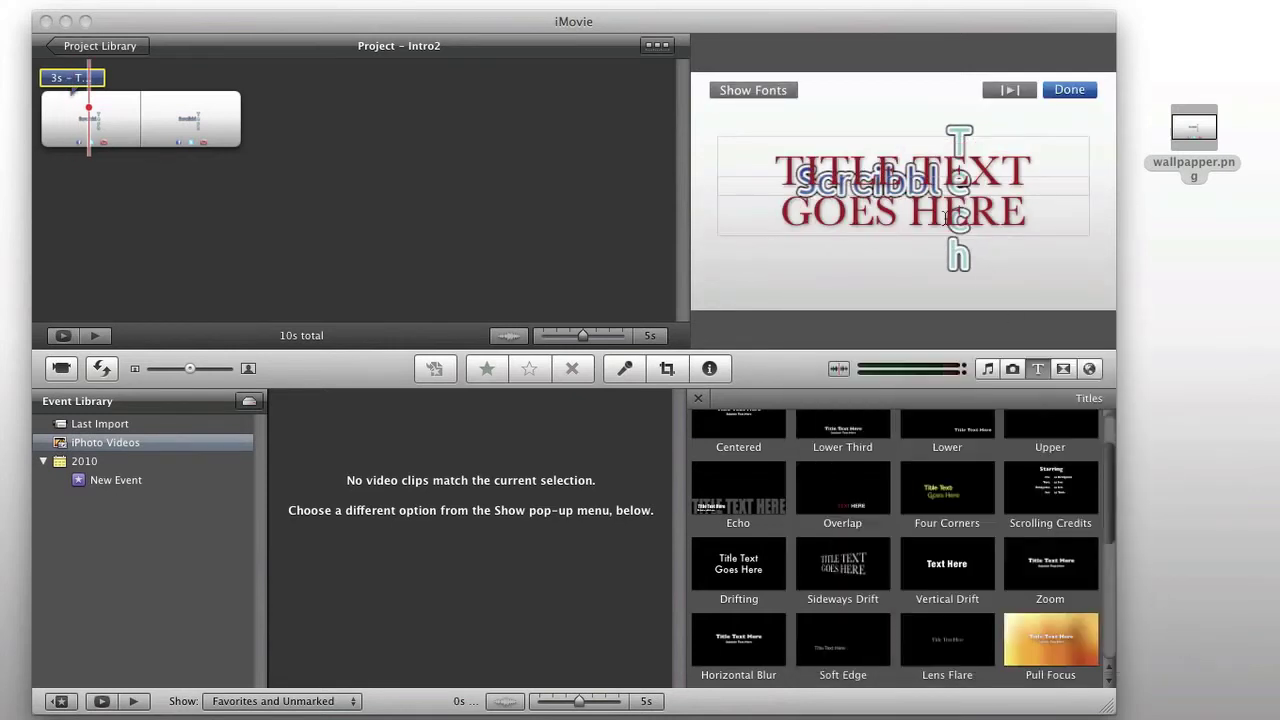
Change the title's two lines to 'News' and 'As It Happens'
click(888, 170)
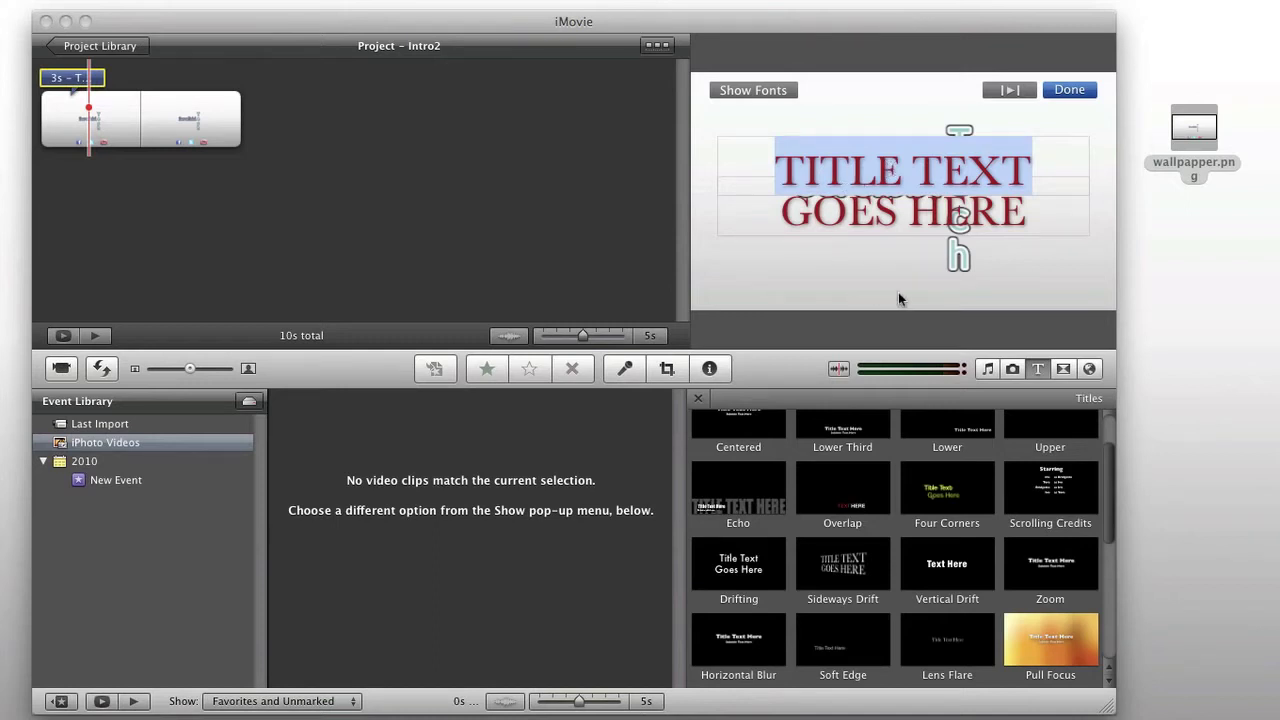
text(Videos)
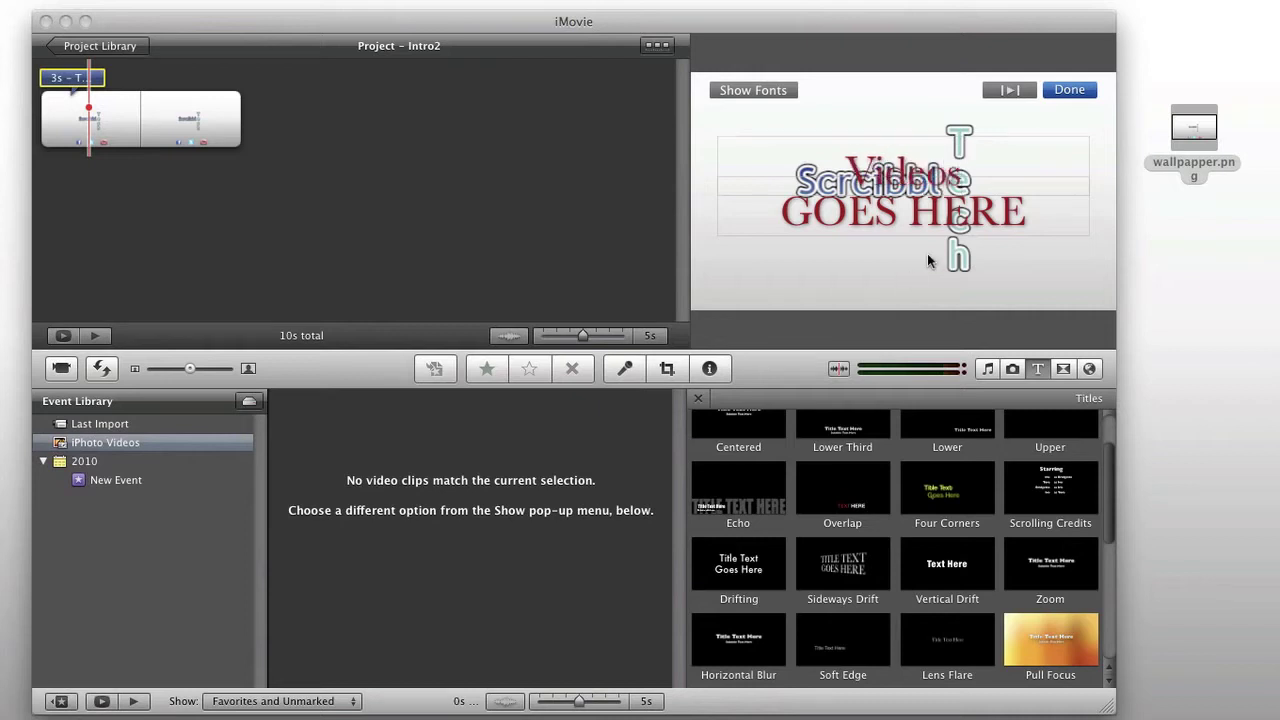
click(936, 218)
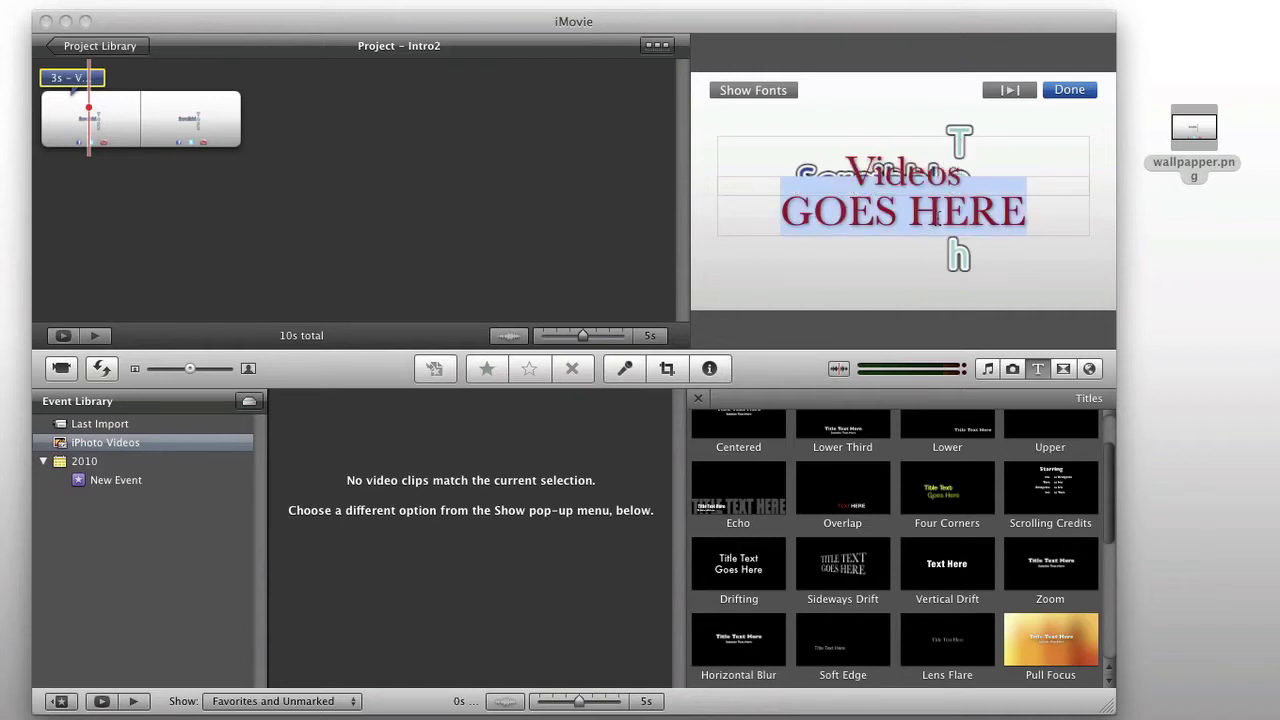
text(As T)
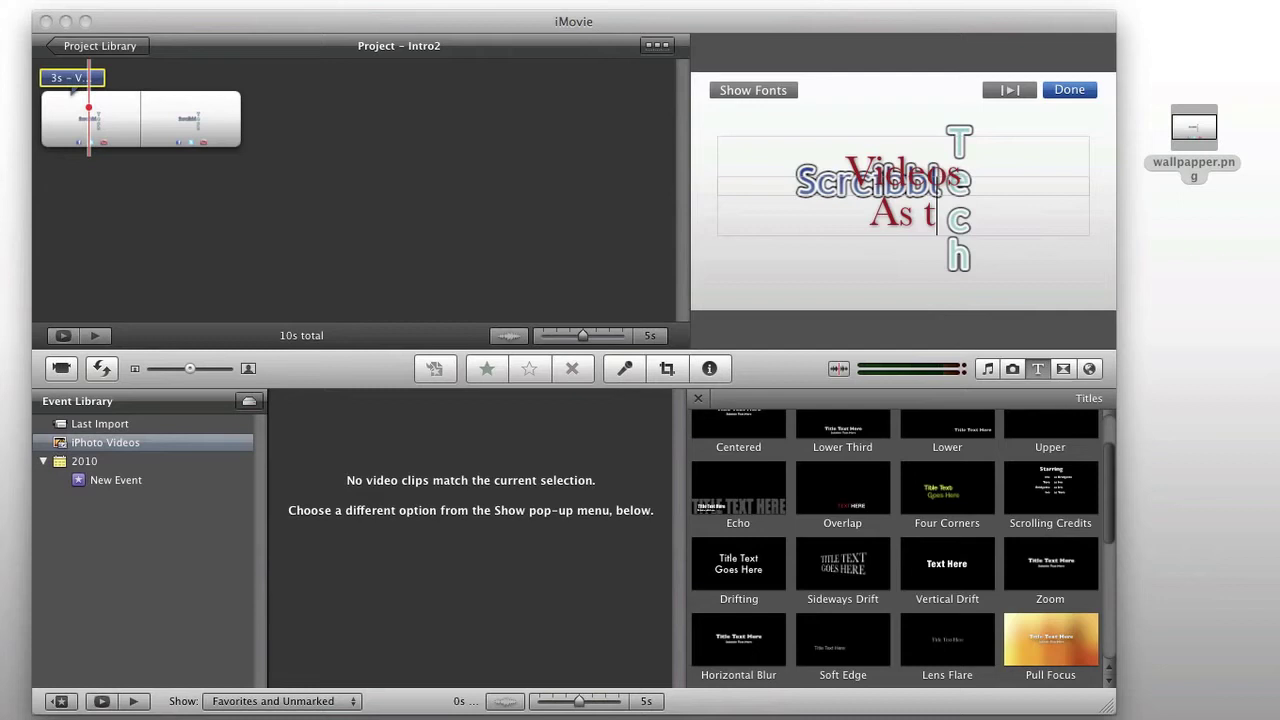
text(hey)
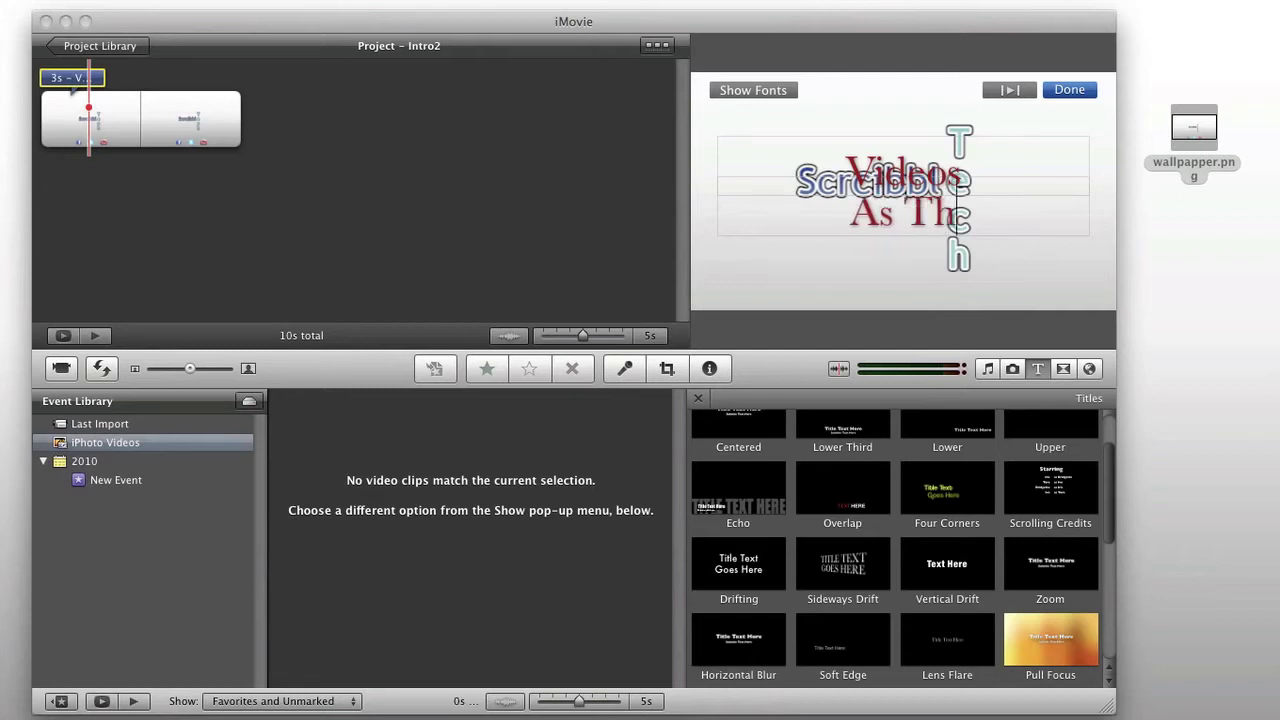
click(931, 190)
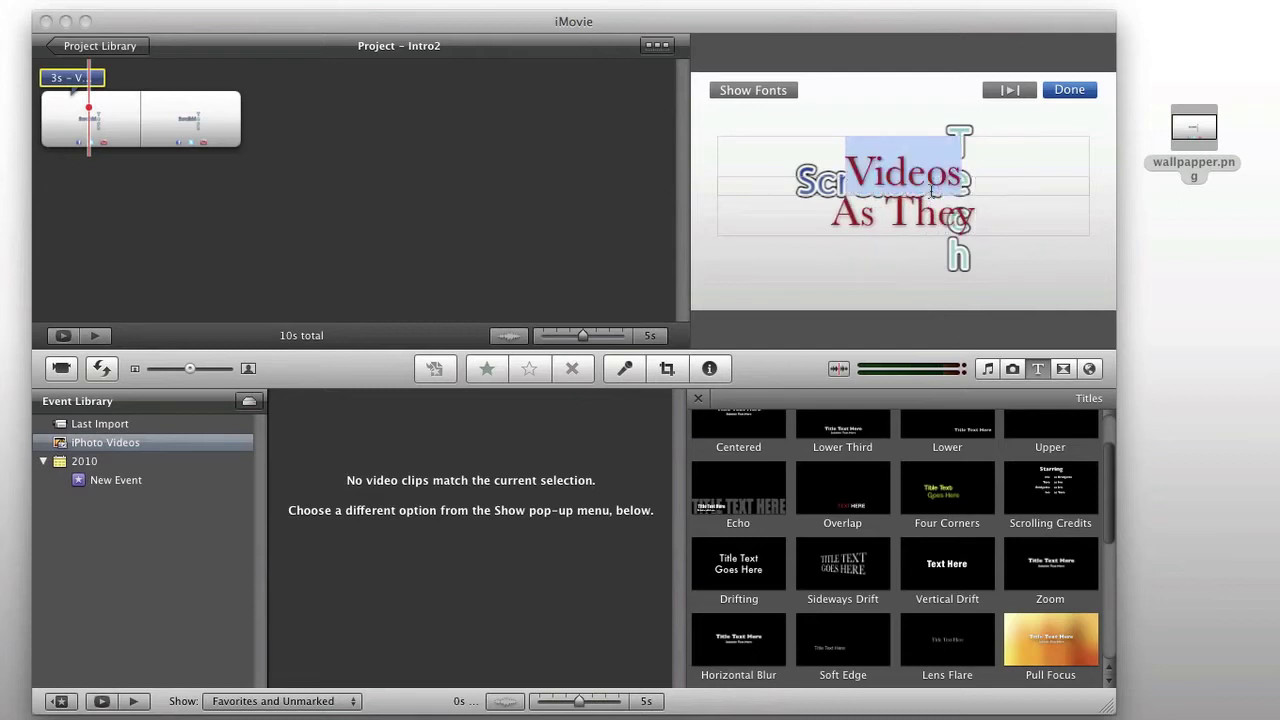
key(BackSpace)
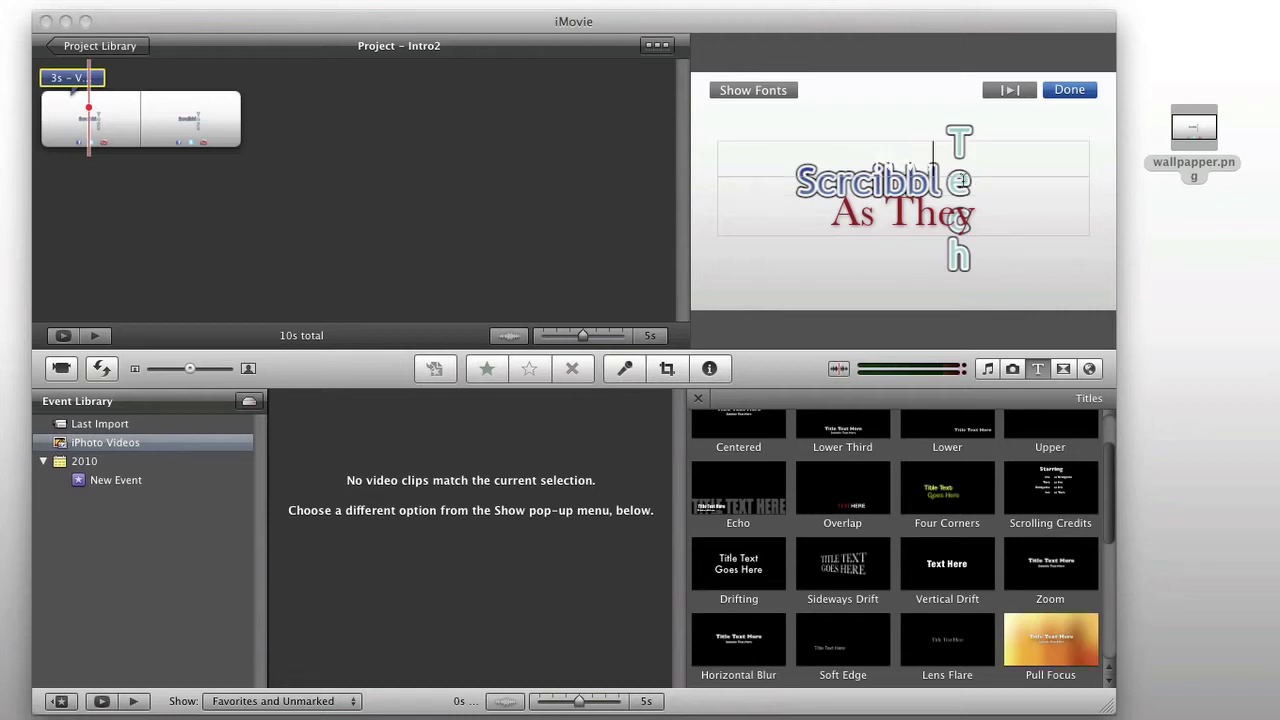
key(super+z)
text(News)
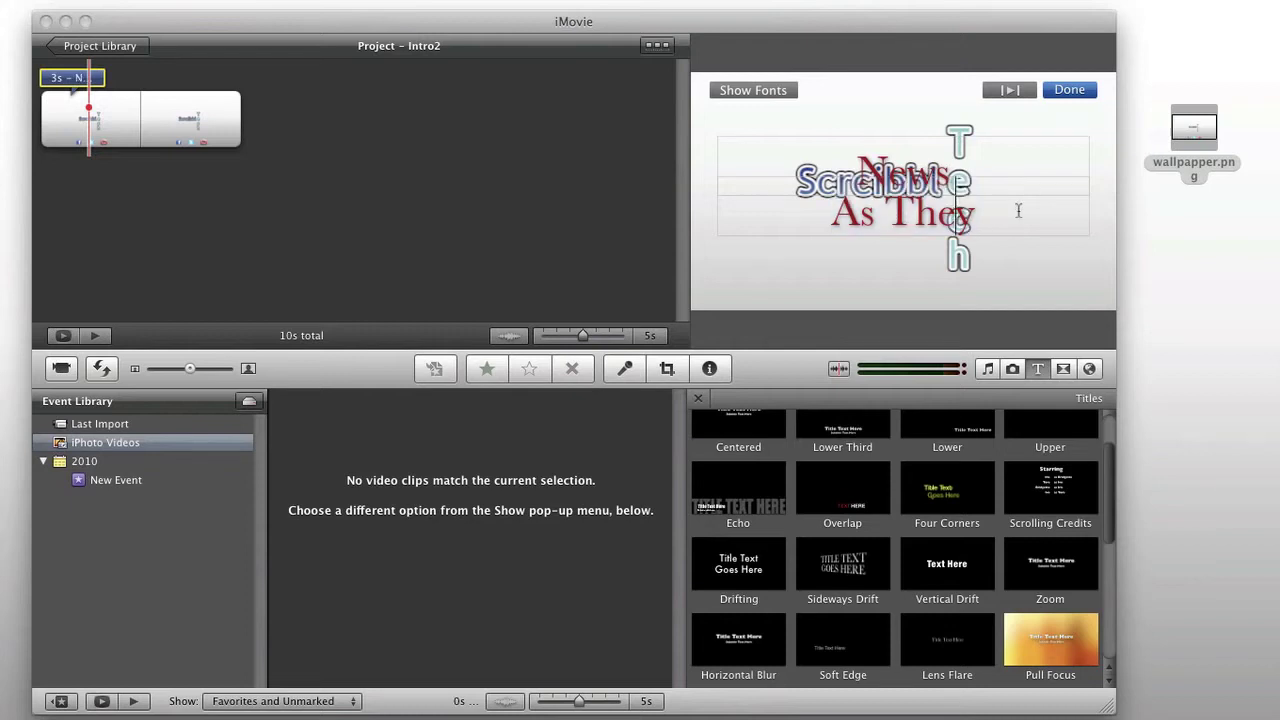
drag(1018, 210, 887, 214)
text(It)
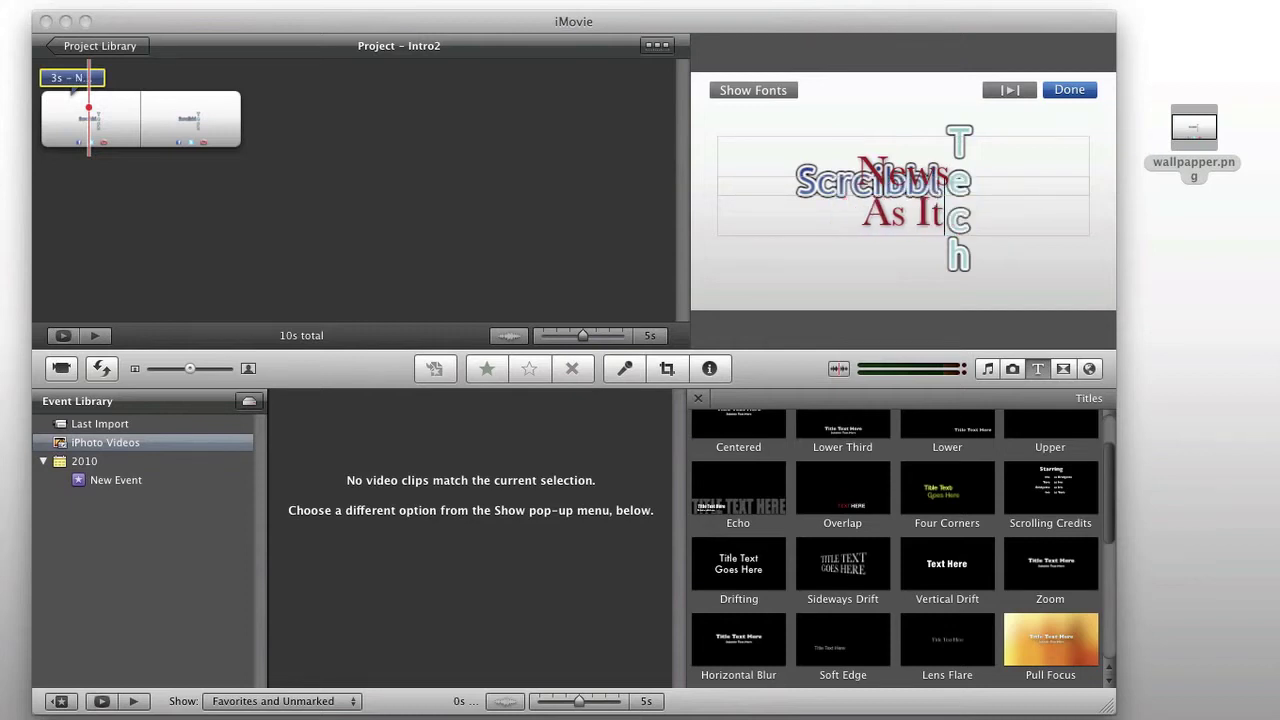
text( Happens)
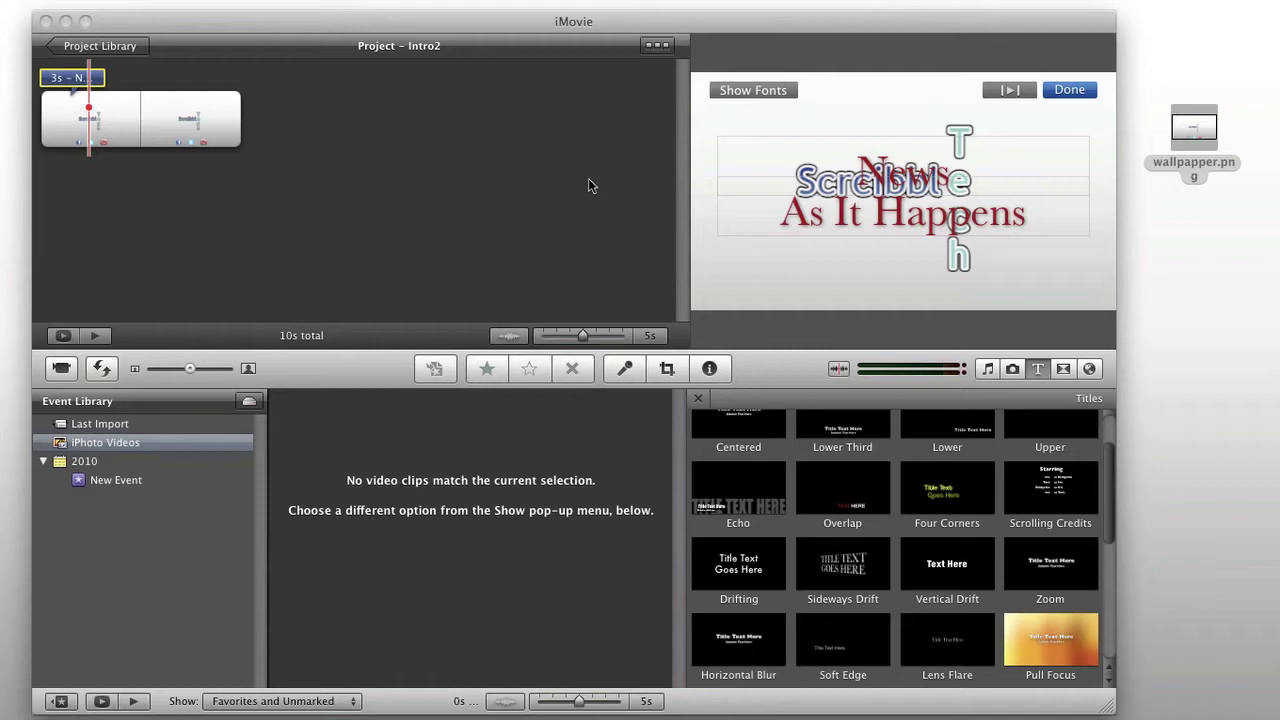
click(617, 215)
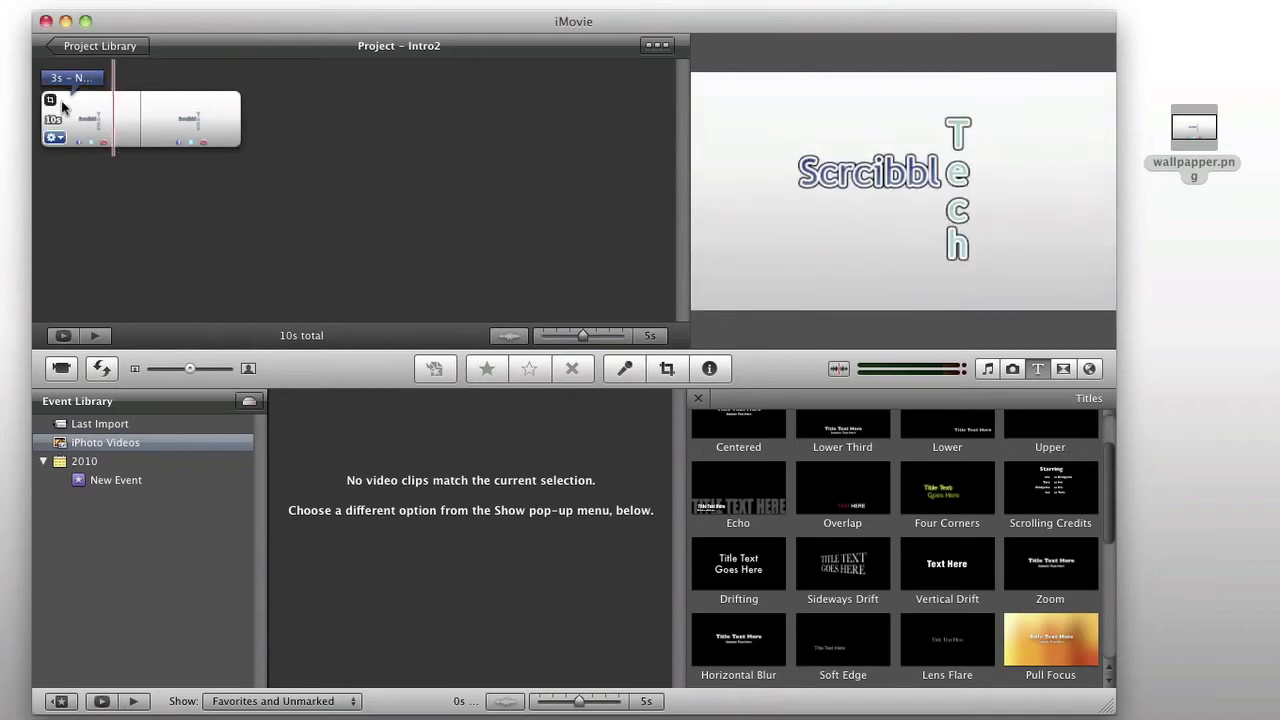
key(space)
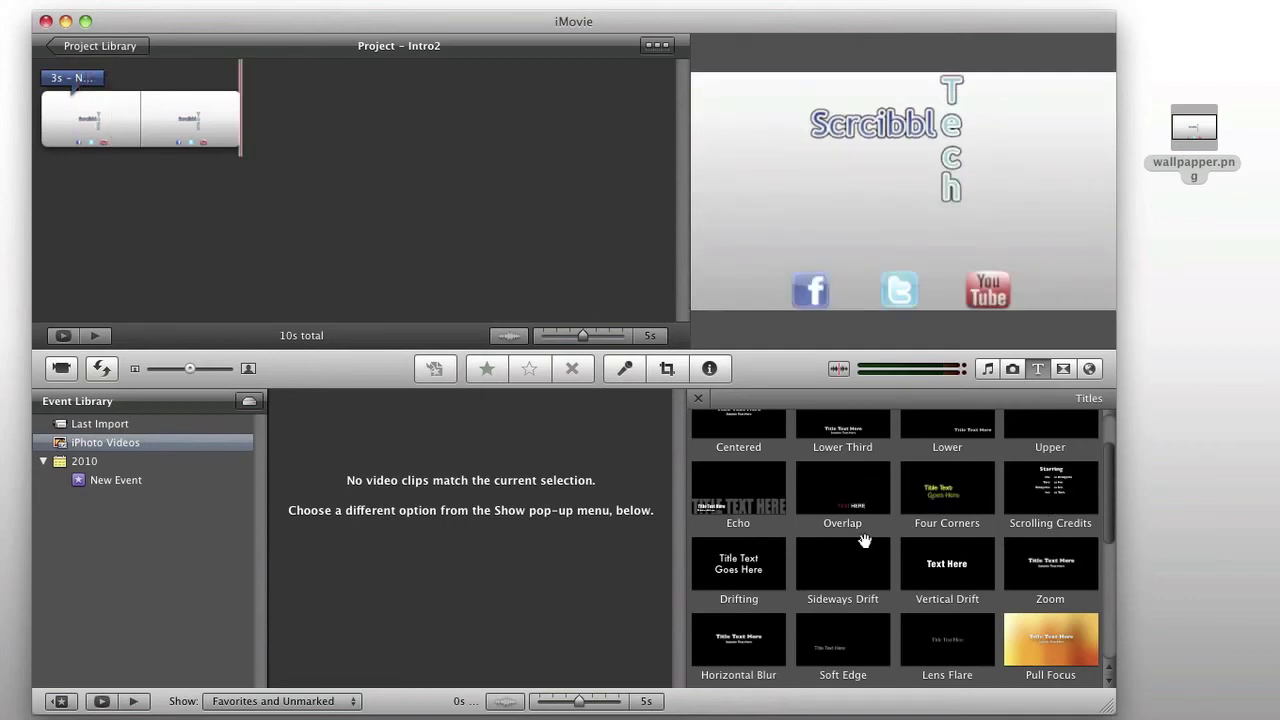
Add a second Sideways Drift title over the clip with black text
drag(843, 565, 128, 127)
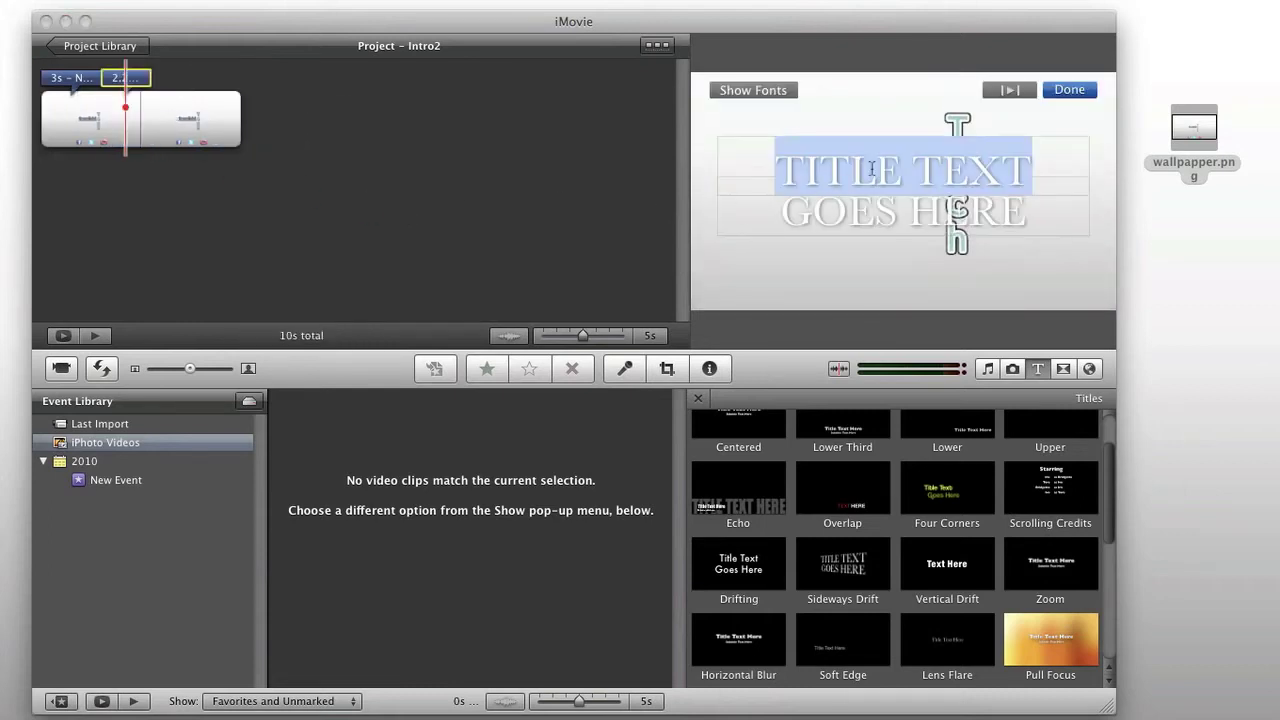
click(745, 88)
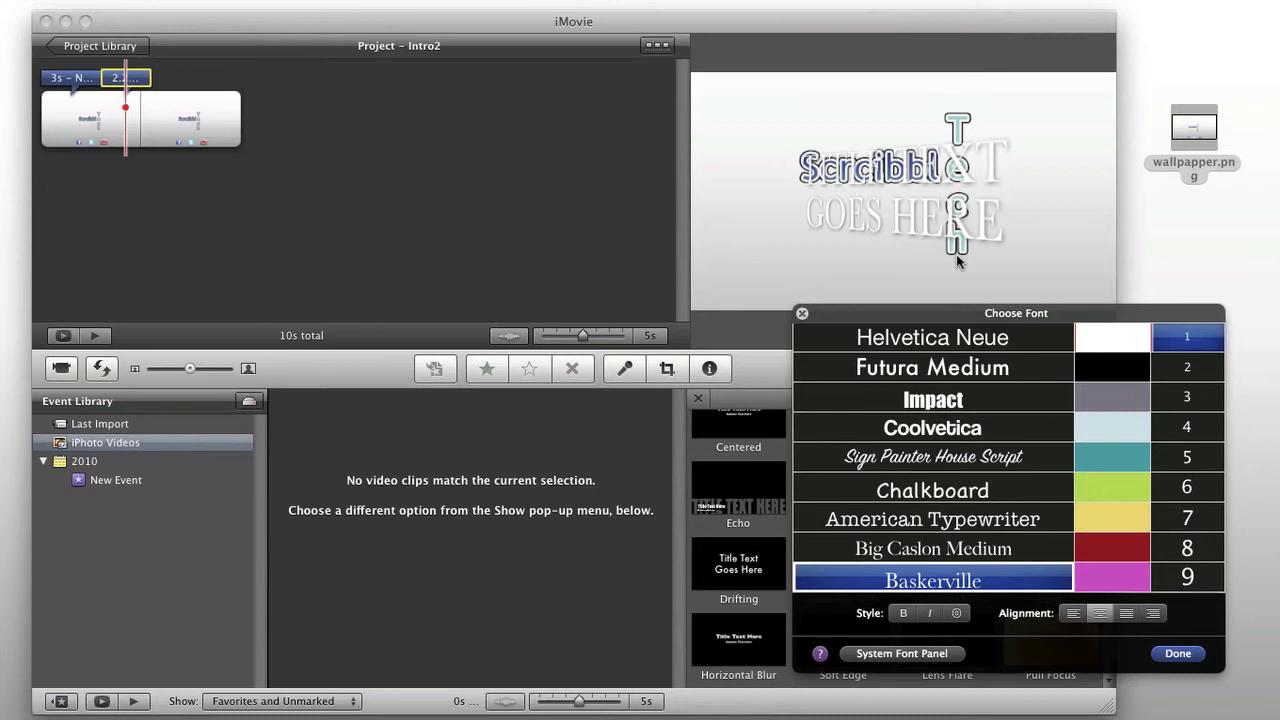
click(1119, 364)
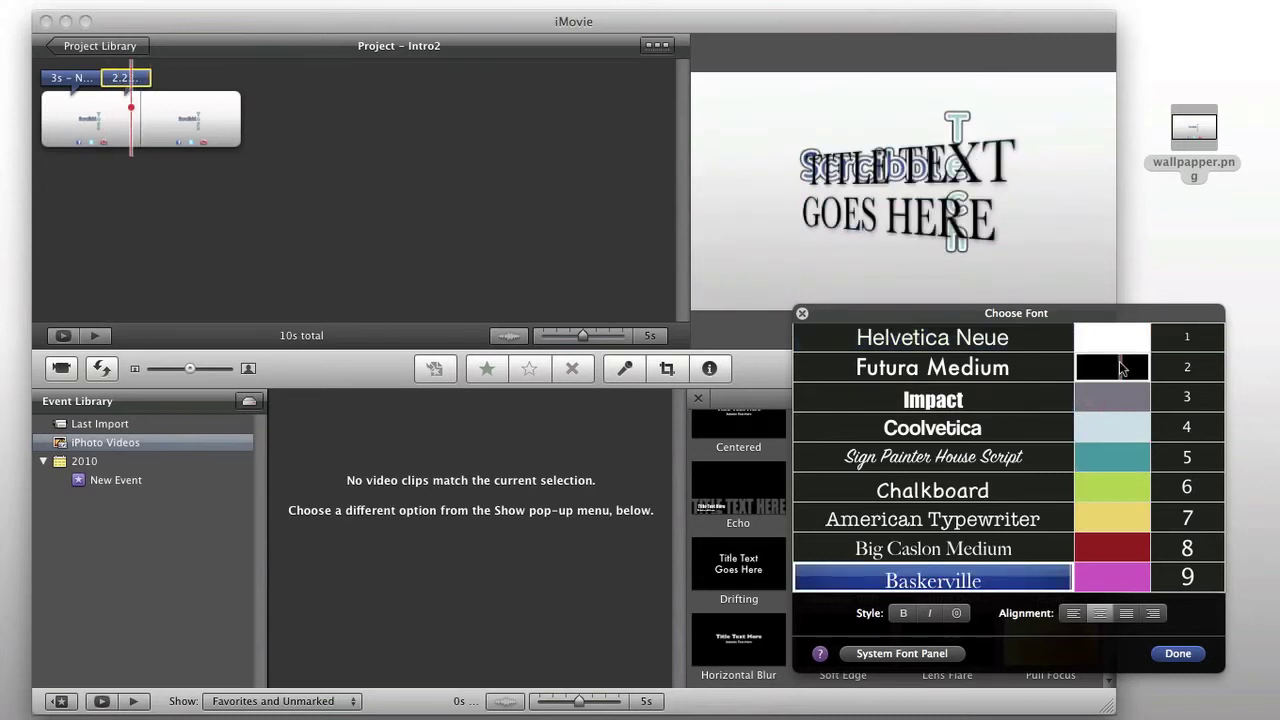
click(1190, 652)
Set the second title's lines to 'HD' and '1080p Tutorials'
click(916, 166)
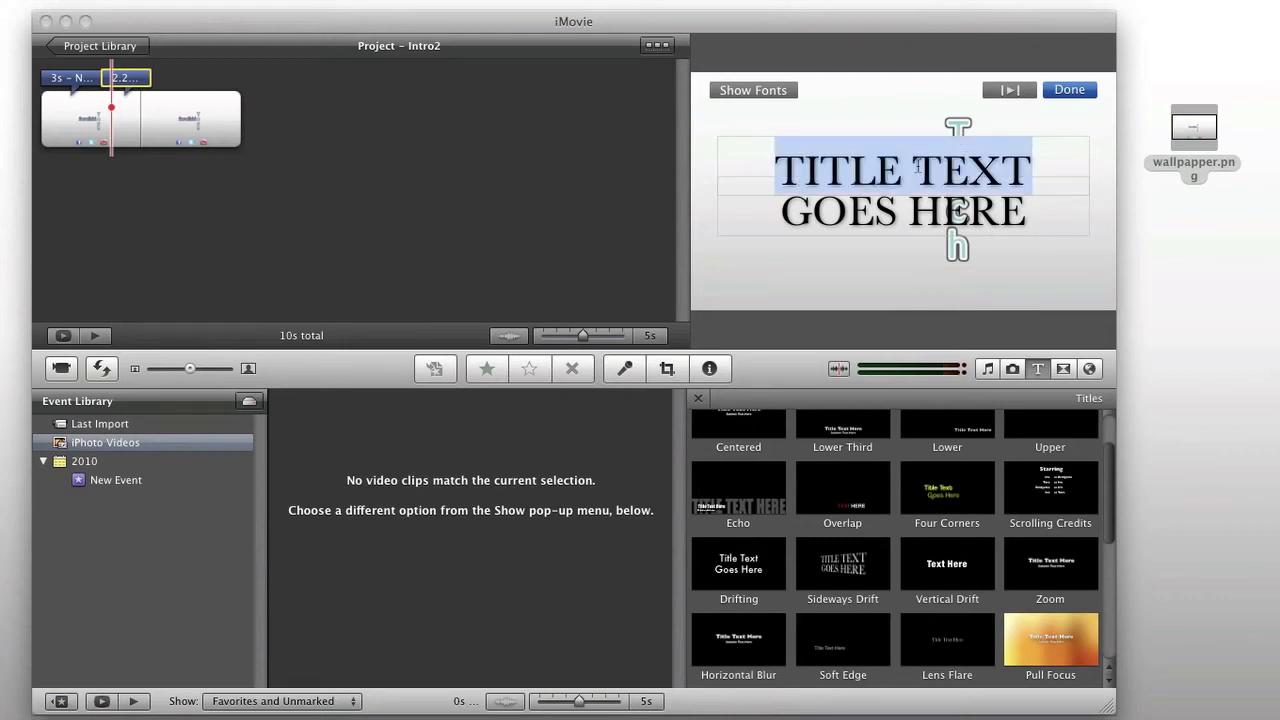
text(ScreHD)
double_click(930, 195)
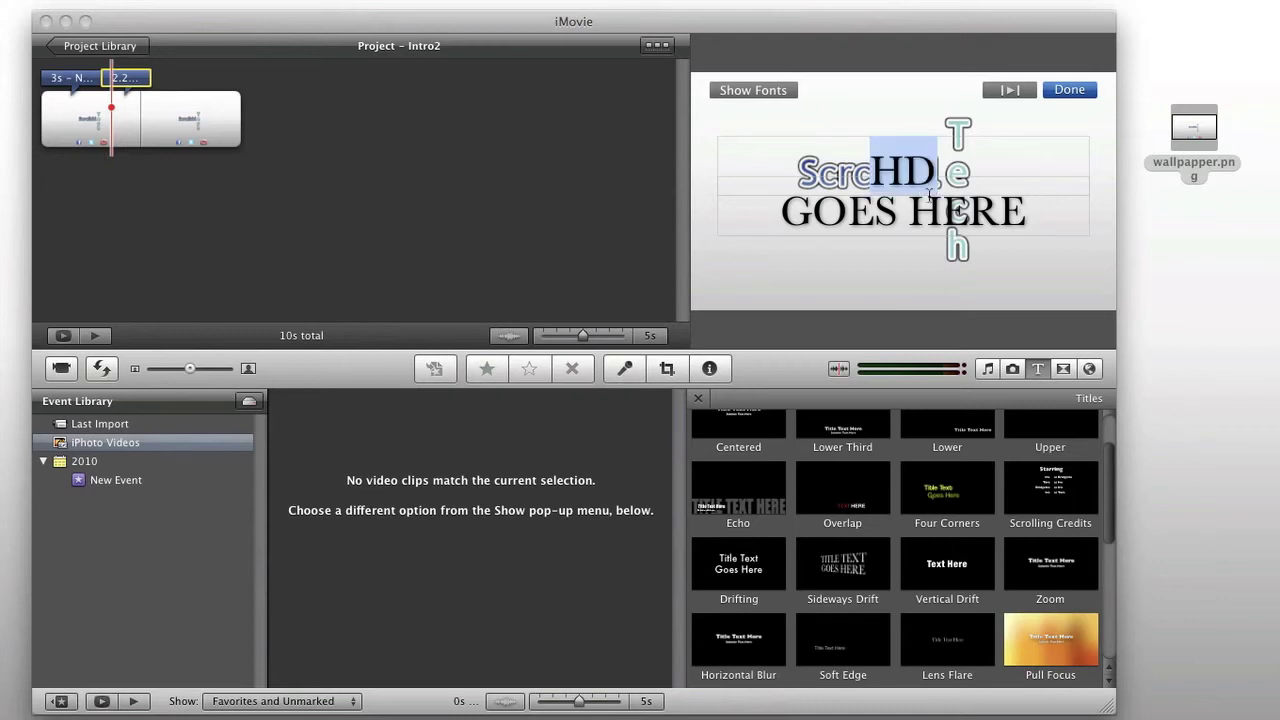
triple_click(932, 224)
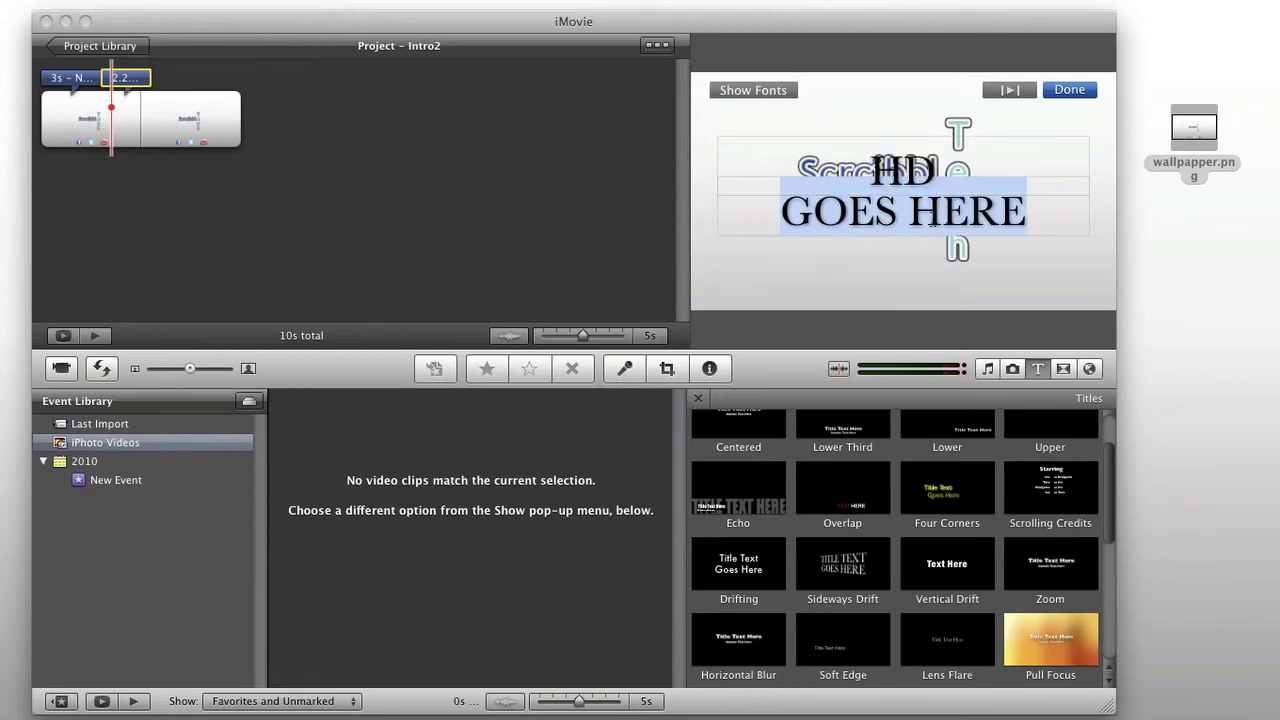
text(1080p)
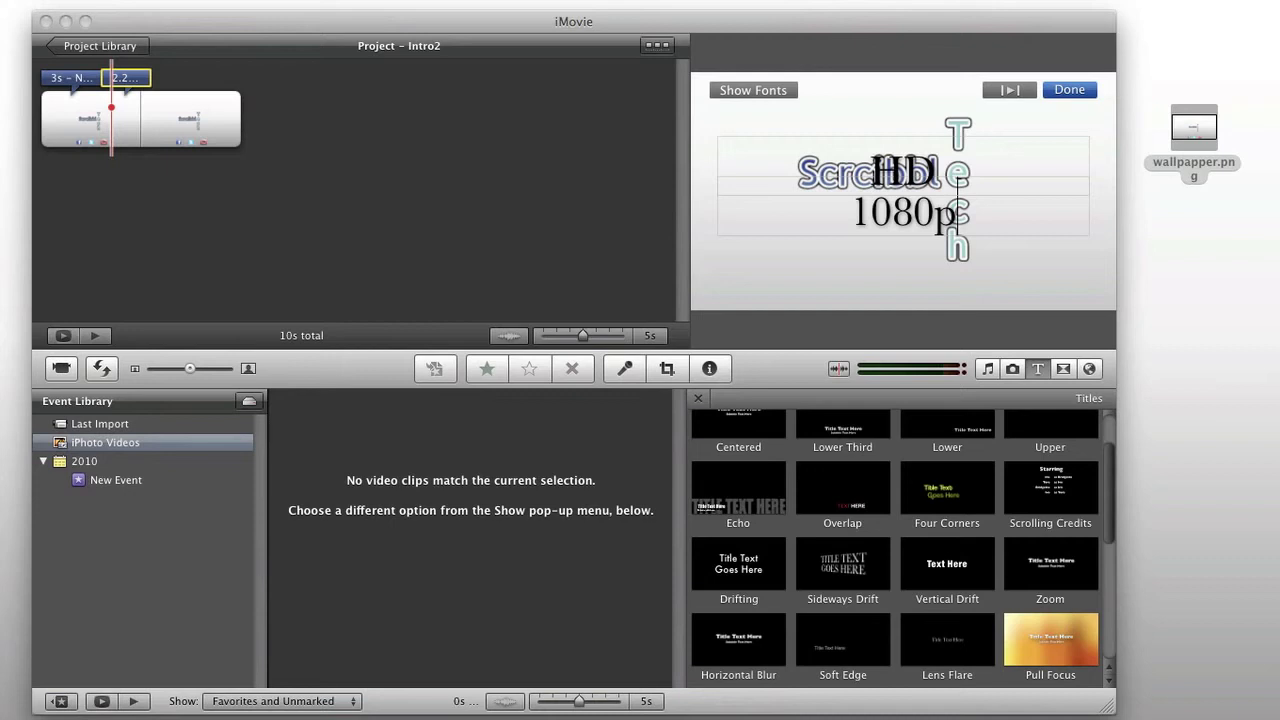
text( Tutorials)
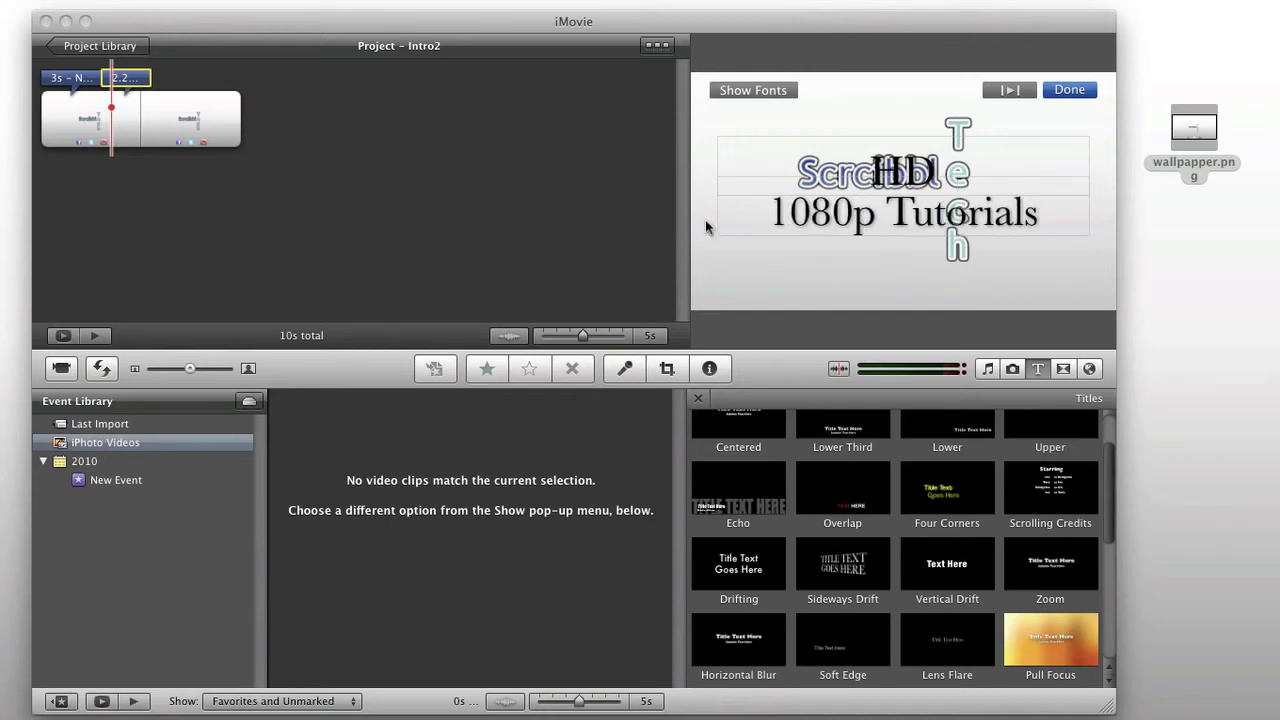
click(1064, 89)
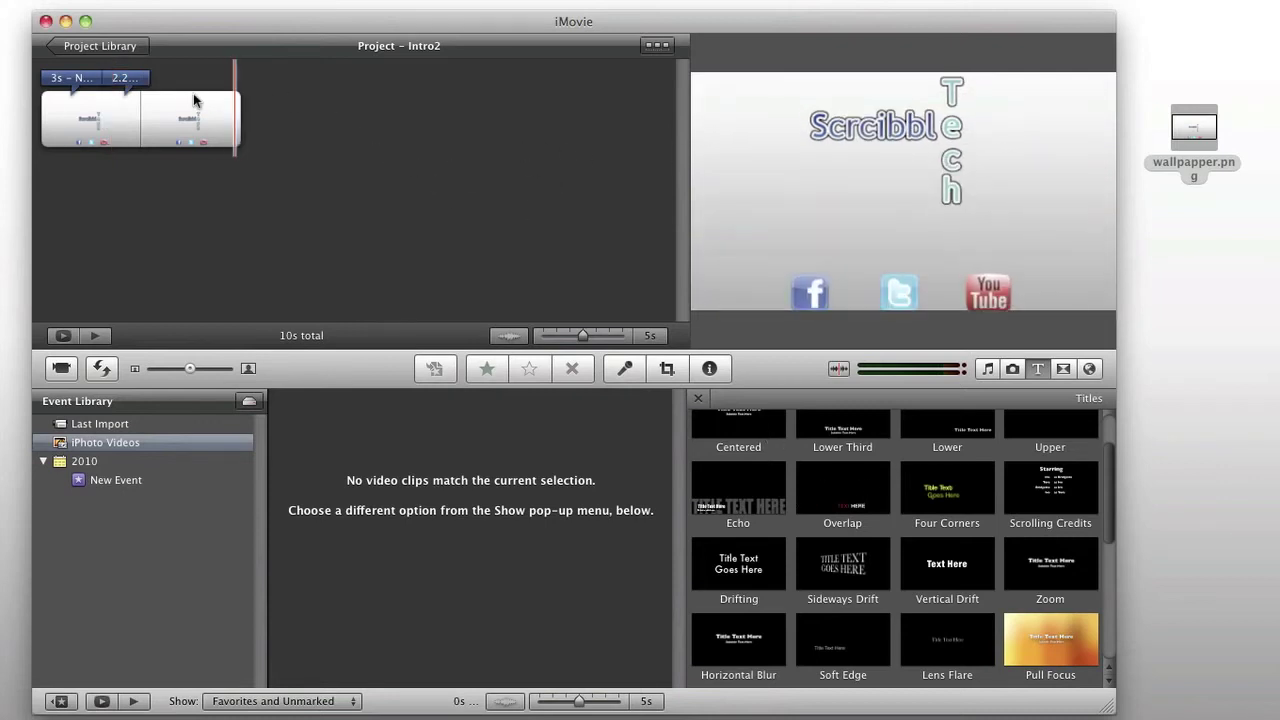
Extend the second title to 3 seconds and add a green 3-second Sideways Drift title at the clip's end
drag(148, 78, 165, 78)
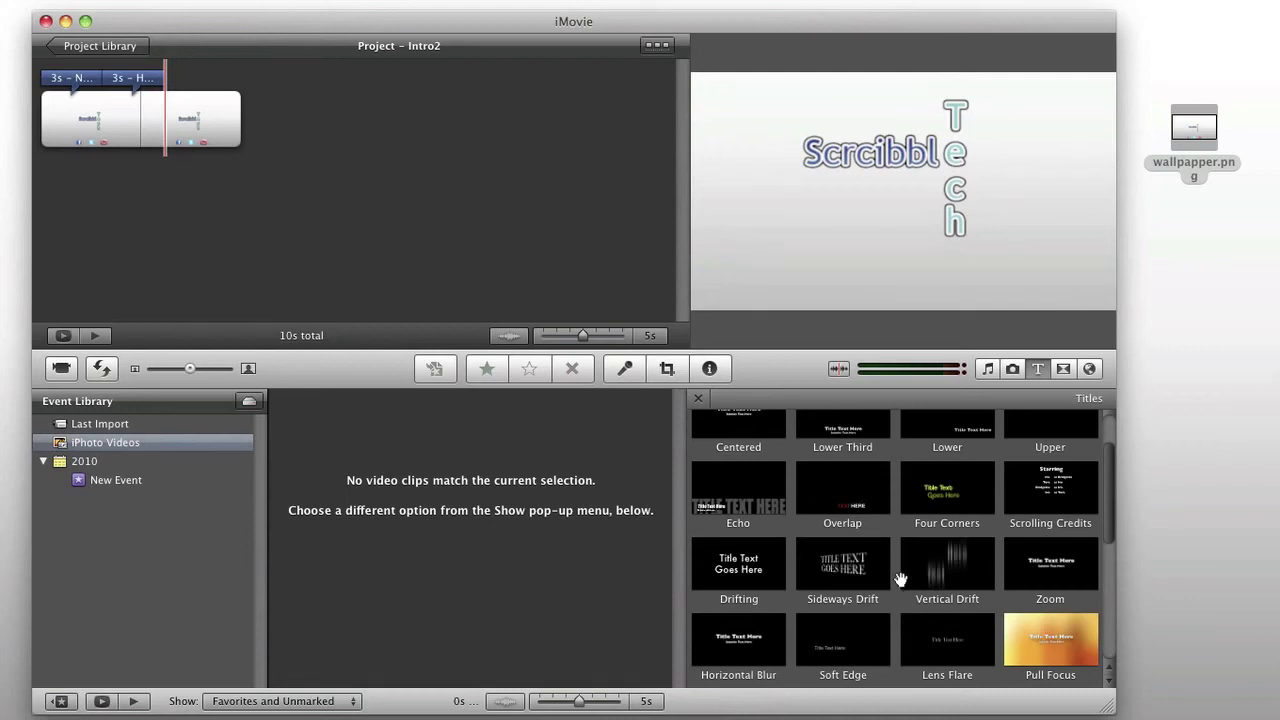
drag(843, 565, 171, 102)
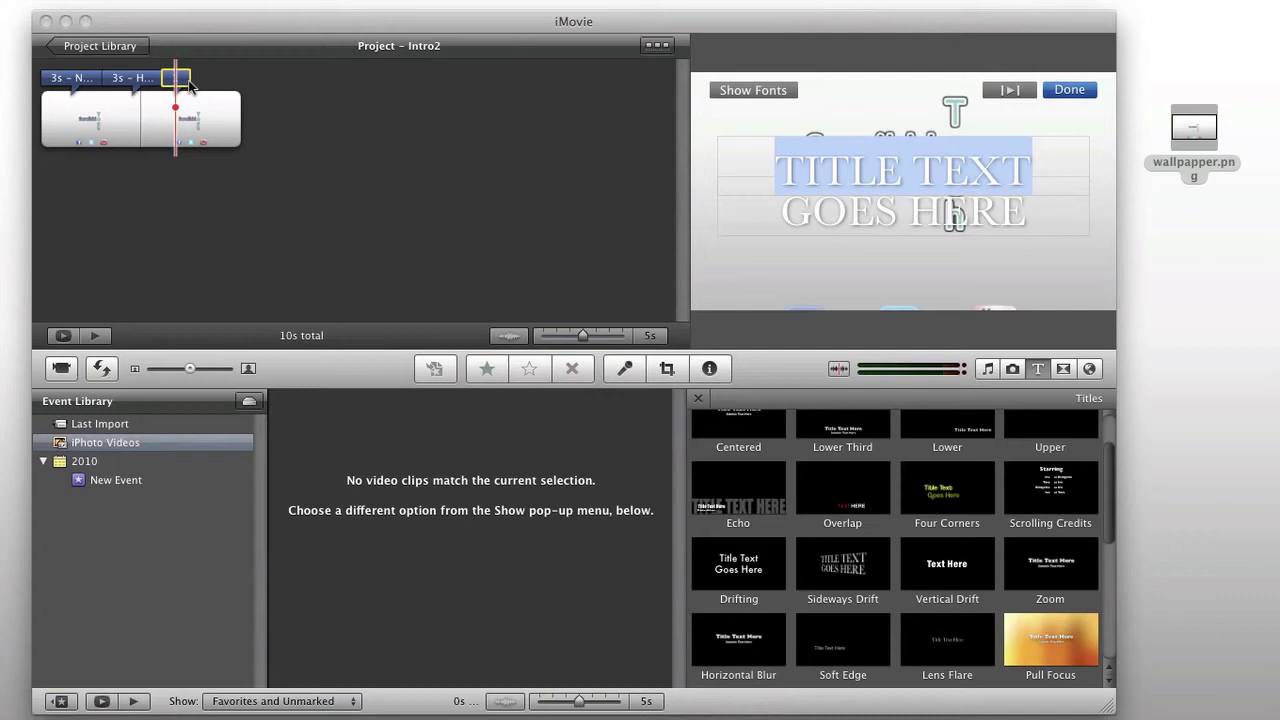
drag(211, 87, 224, 89)
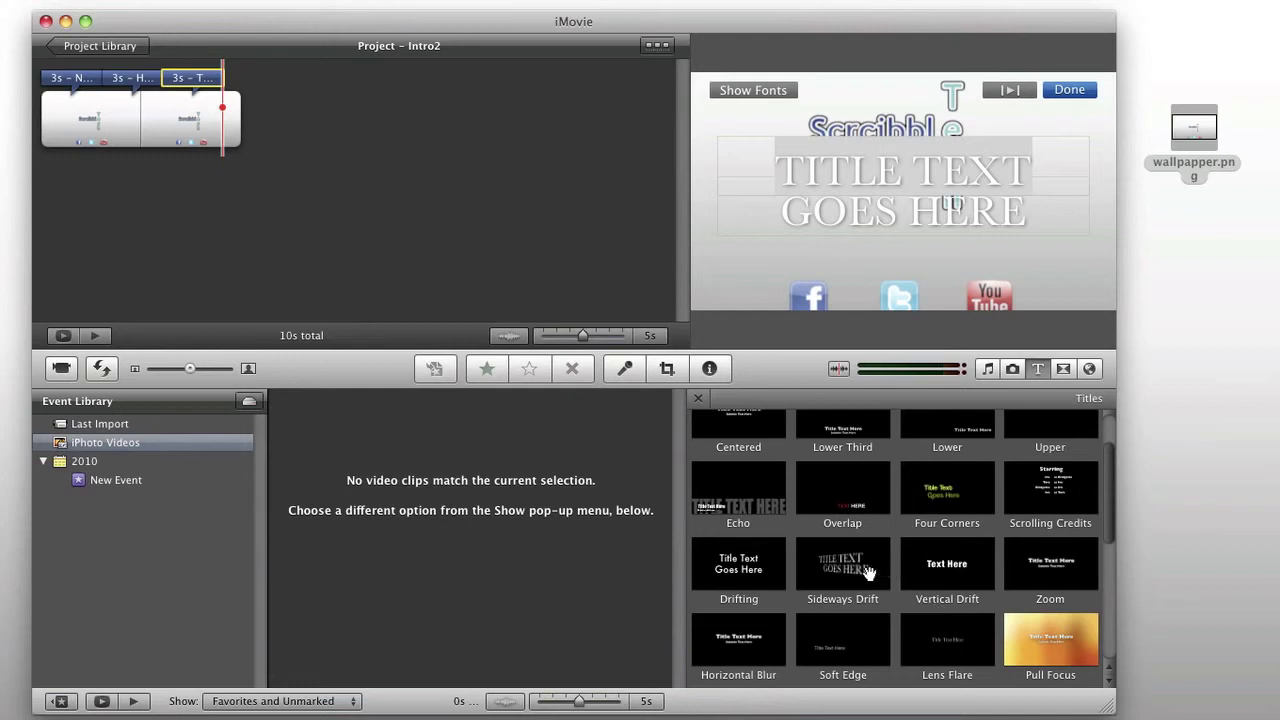
key(super+t)
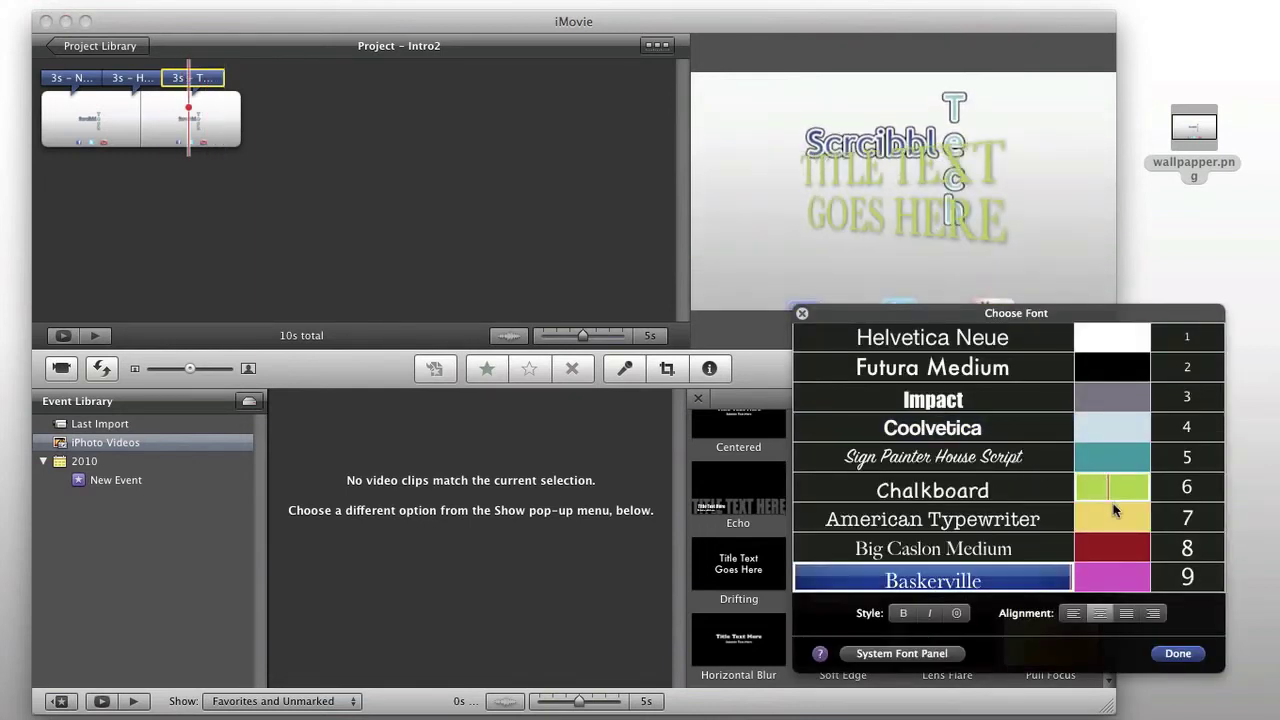
click(1178, 653)
Set the third title's lines to 'Gameplay' and 'Footage and More'
click(889, 172)
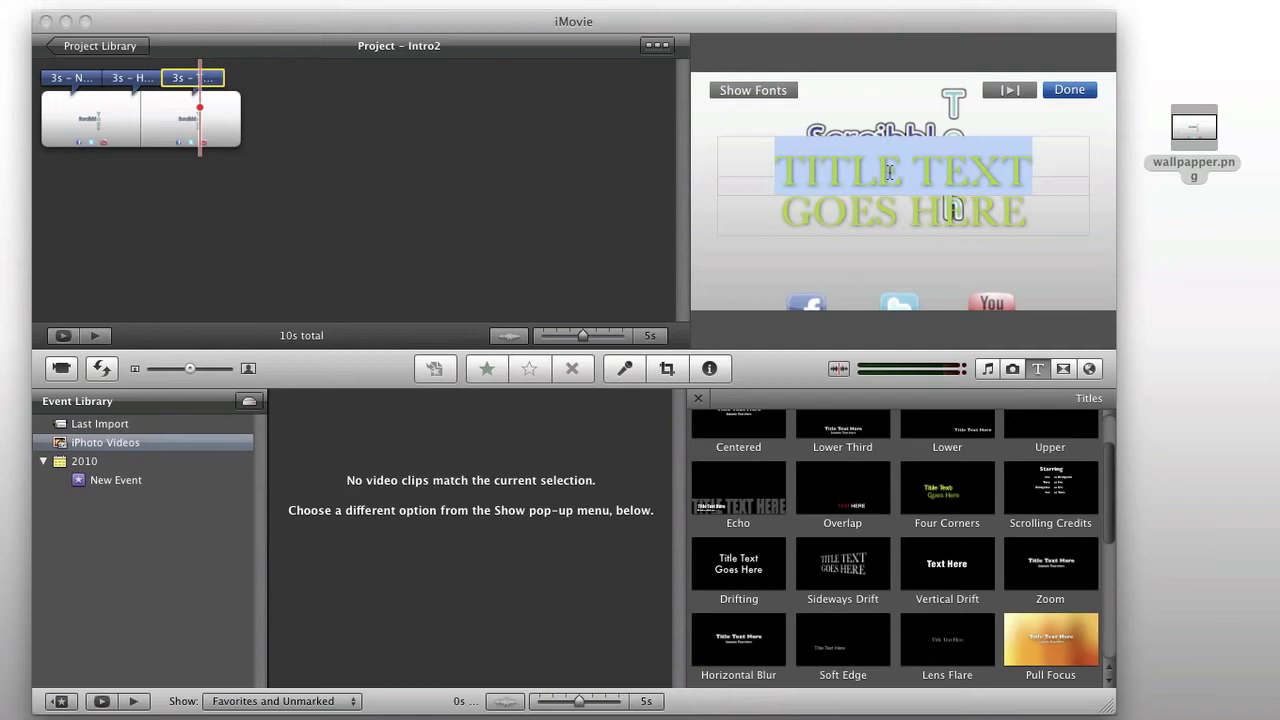
text(Gameplay)
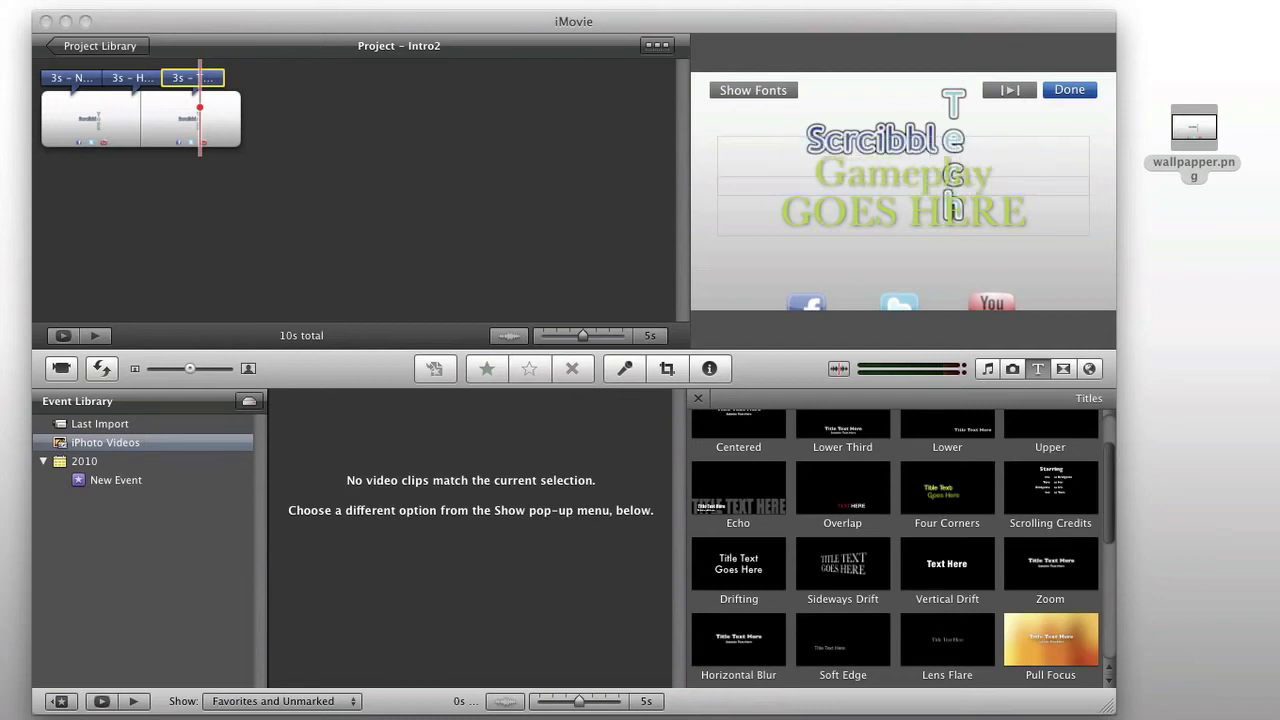
click(867, 214)
text(Footage)
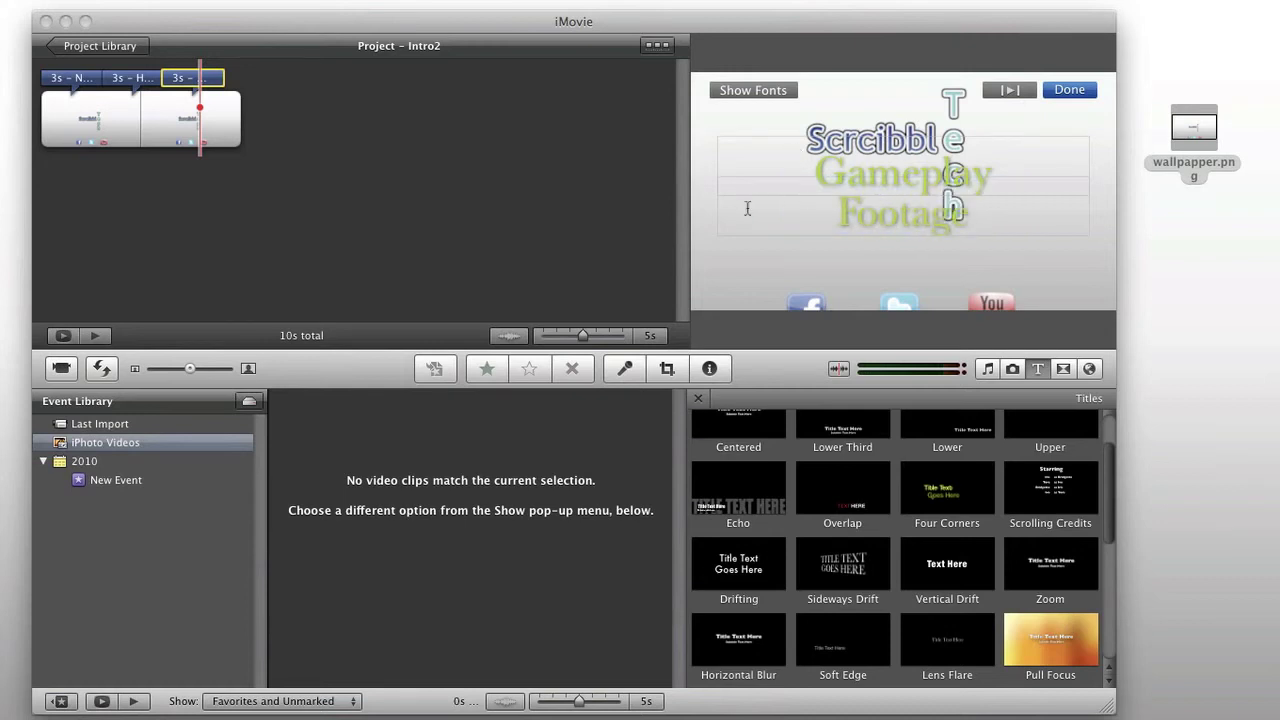
text( and More)
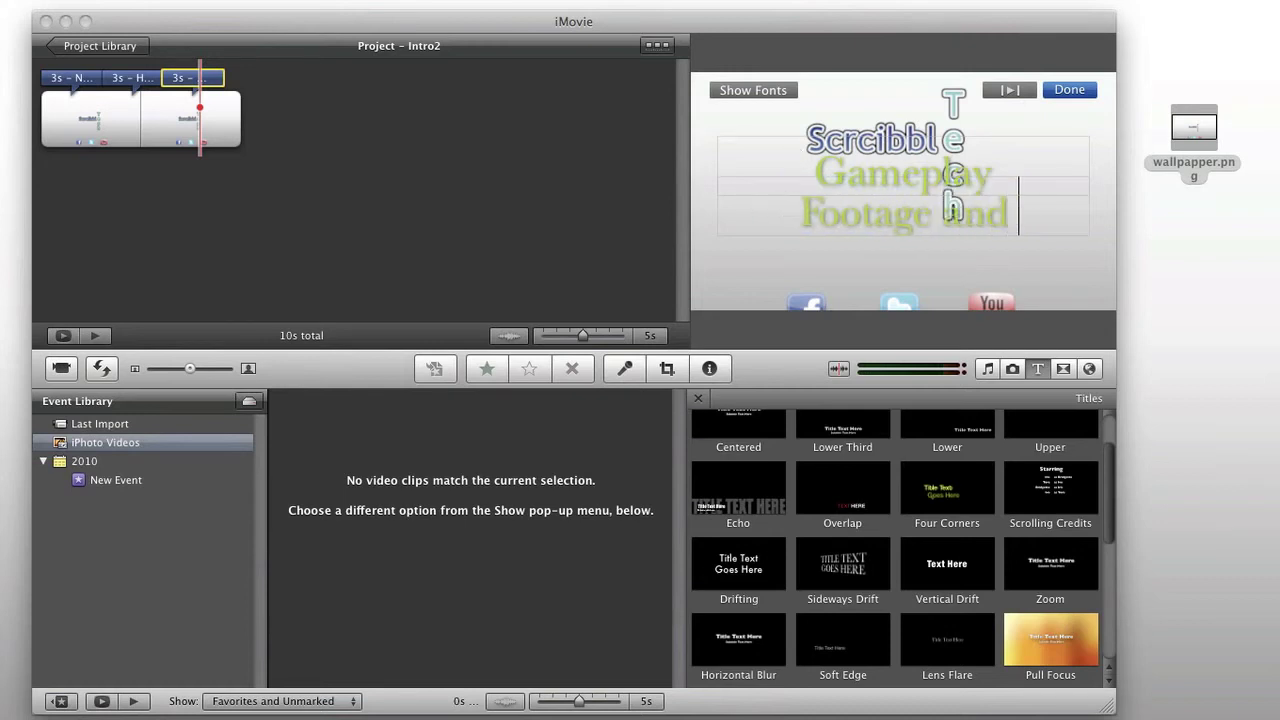
click(430, 178)
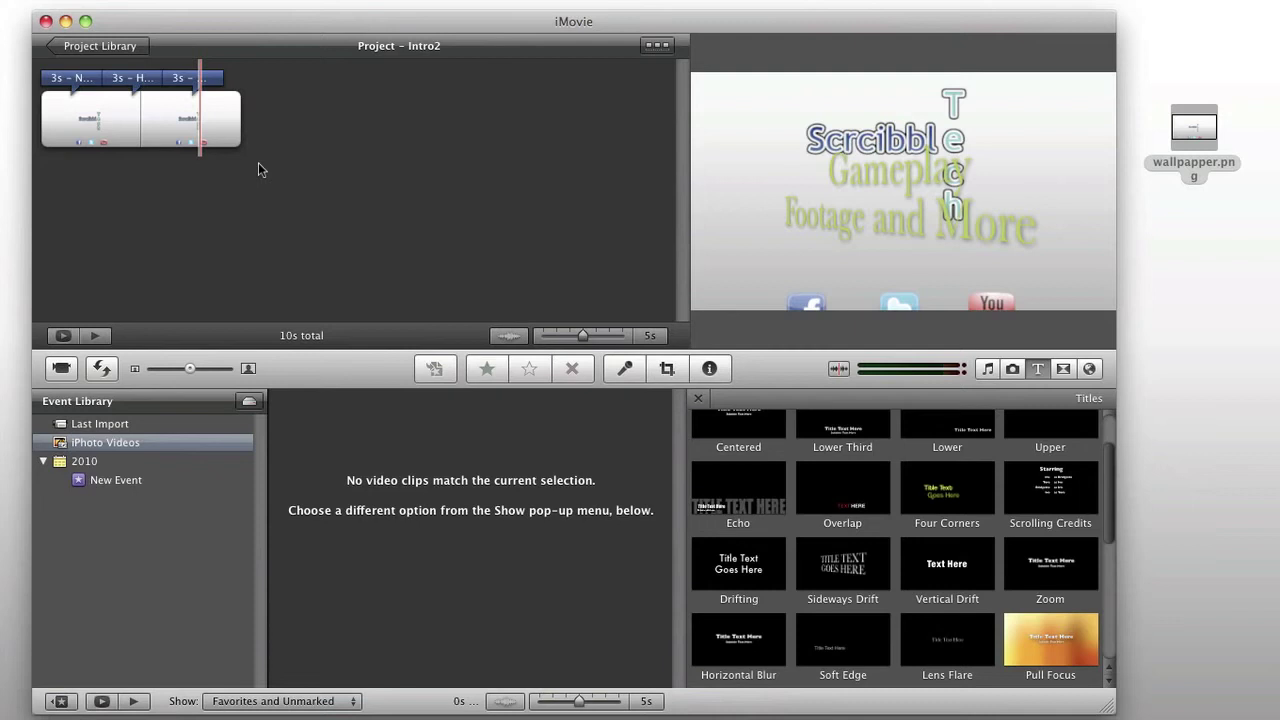
key(space)
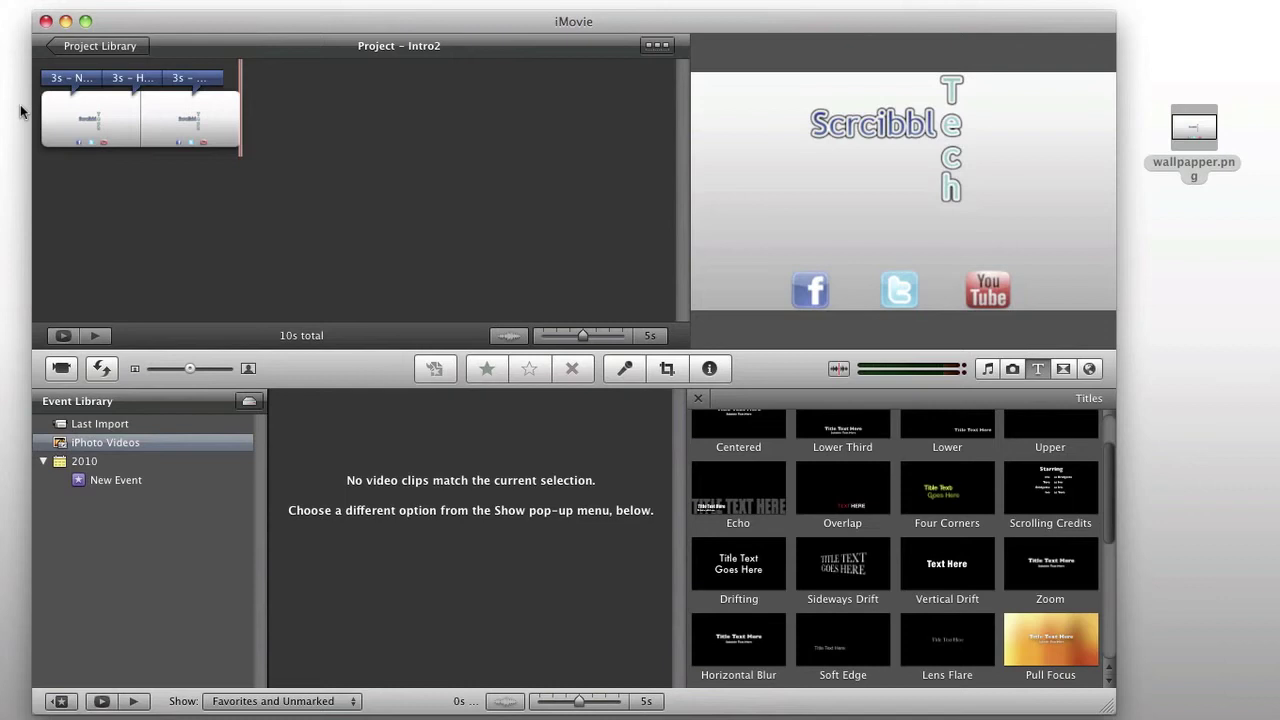
key(space)
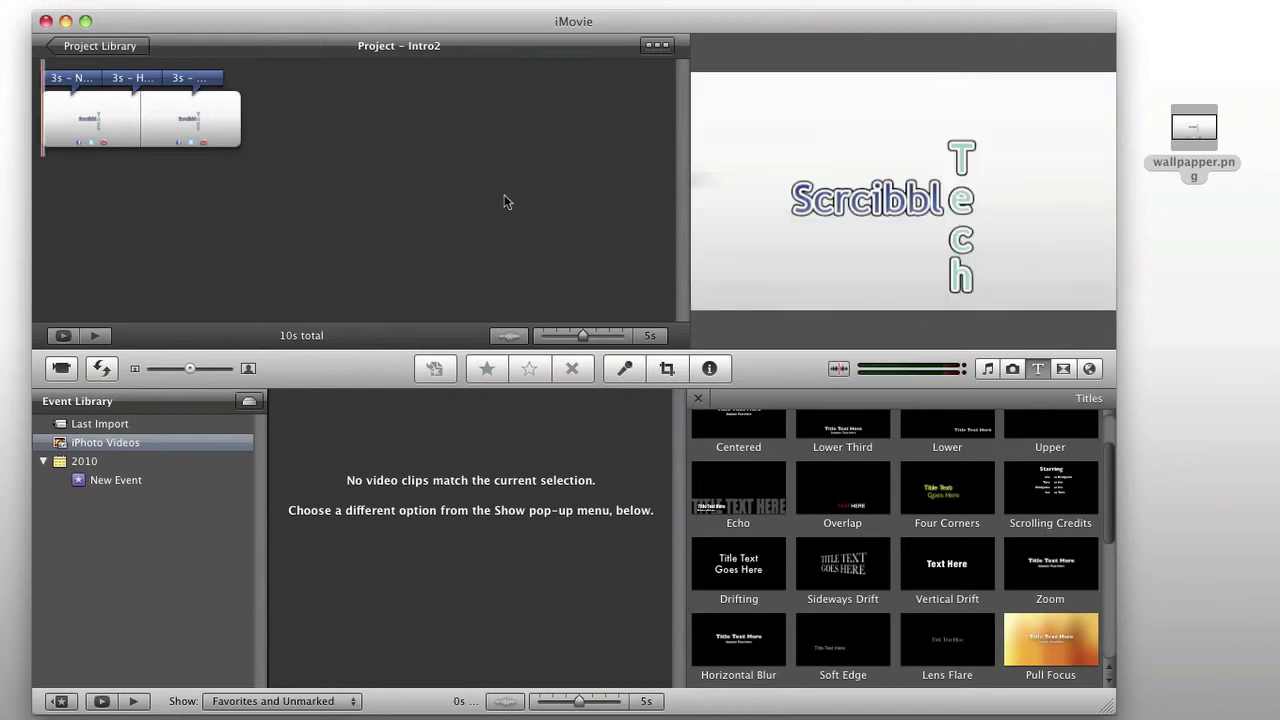
click(236, 204)
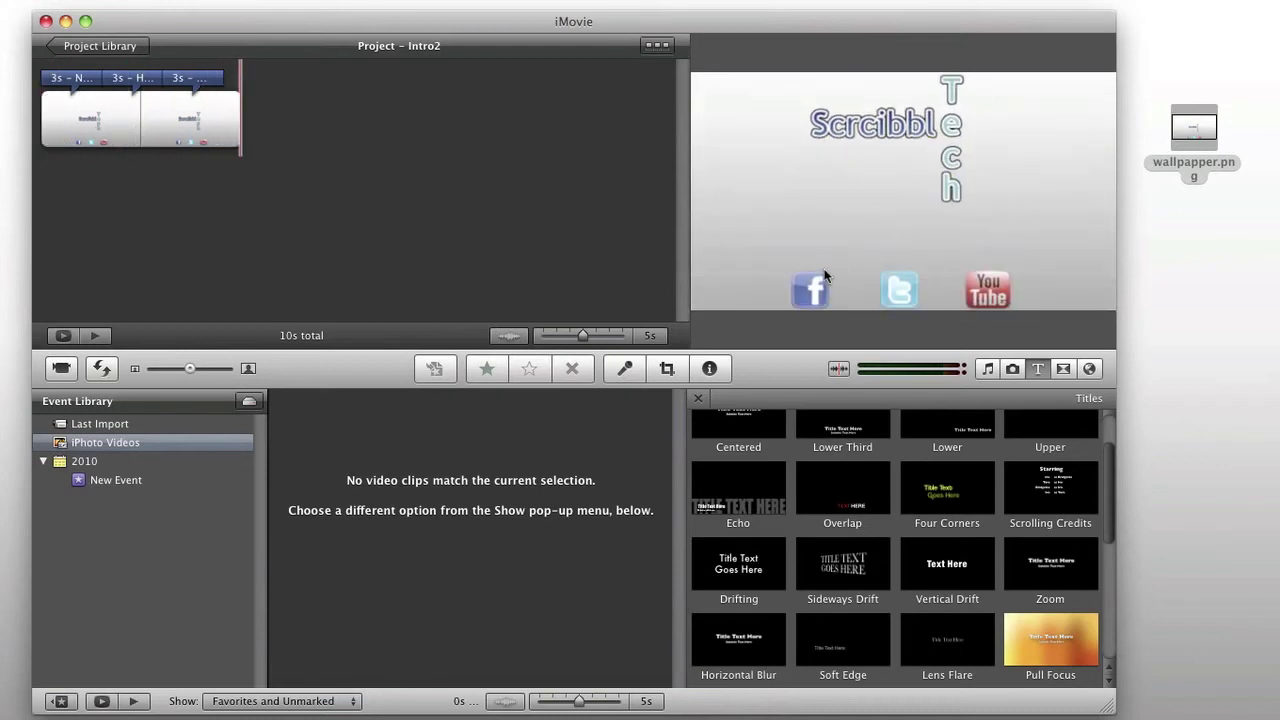
Open the iMovie Sound Effects collection and audition Owl and Thunder and Rain
click(986, 368)
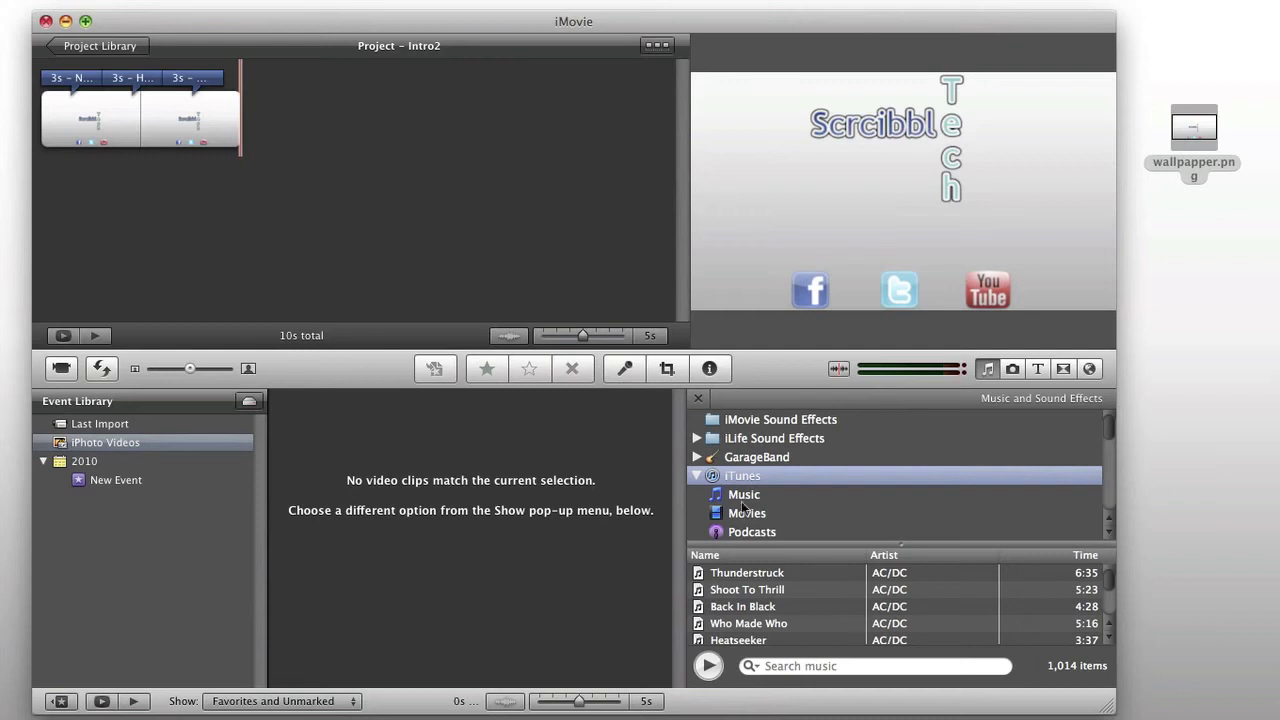
click(780, 418)
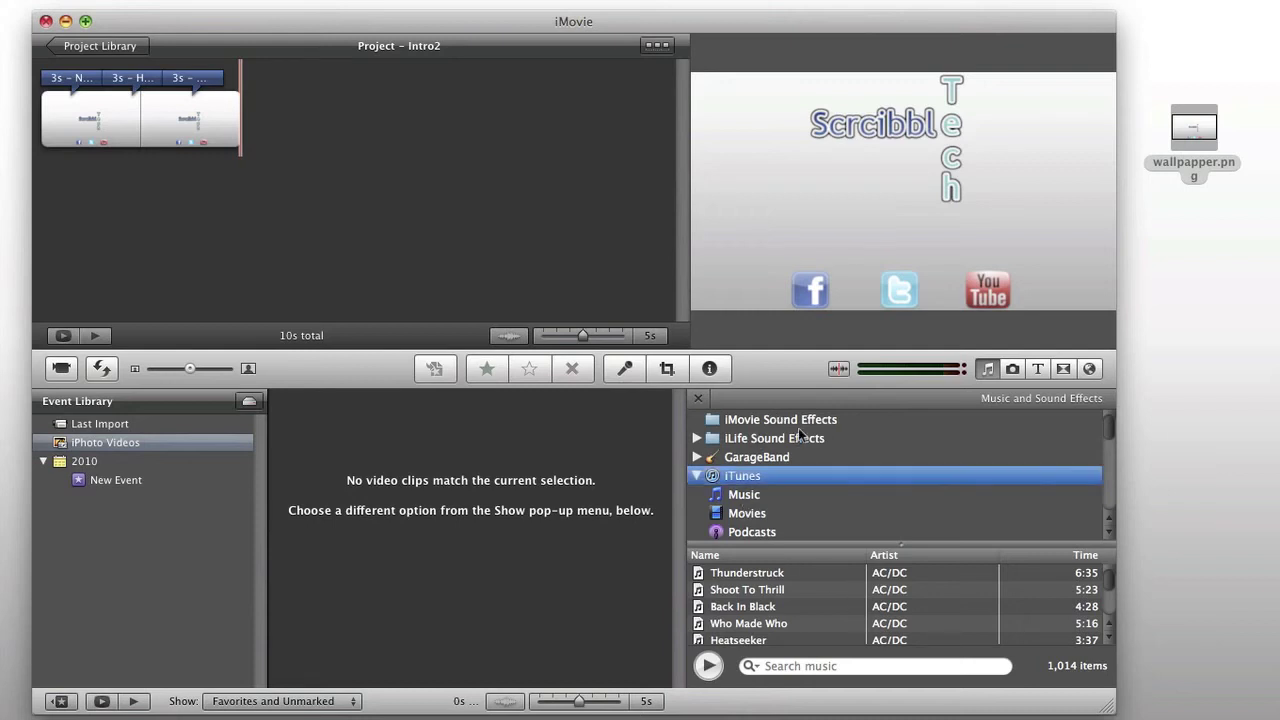
click(800, 424)
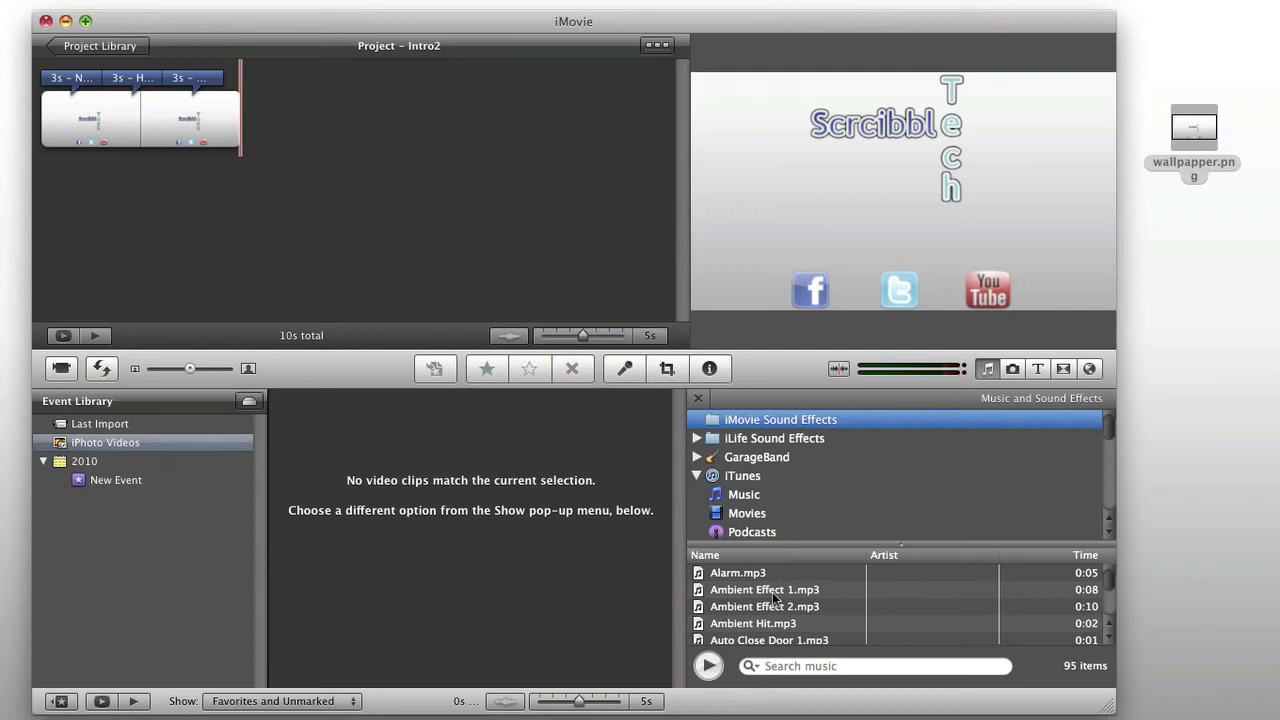
scroll(775, 600, down, 8)
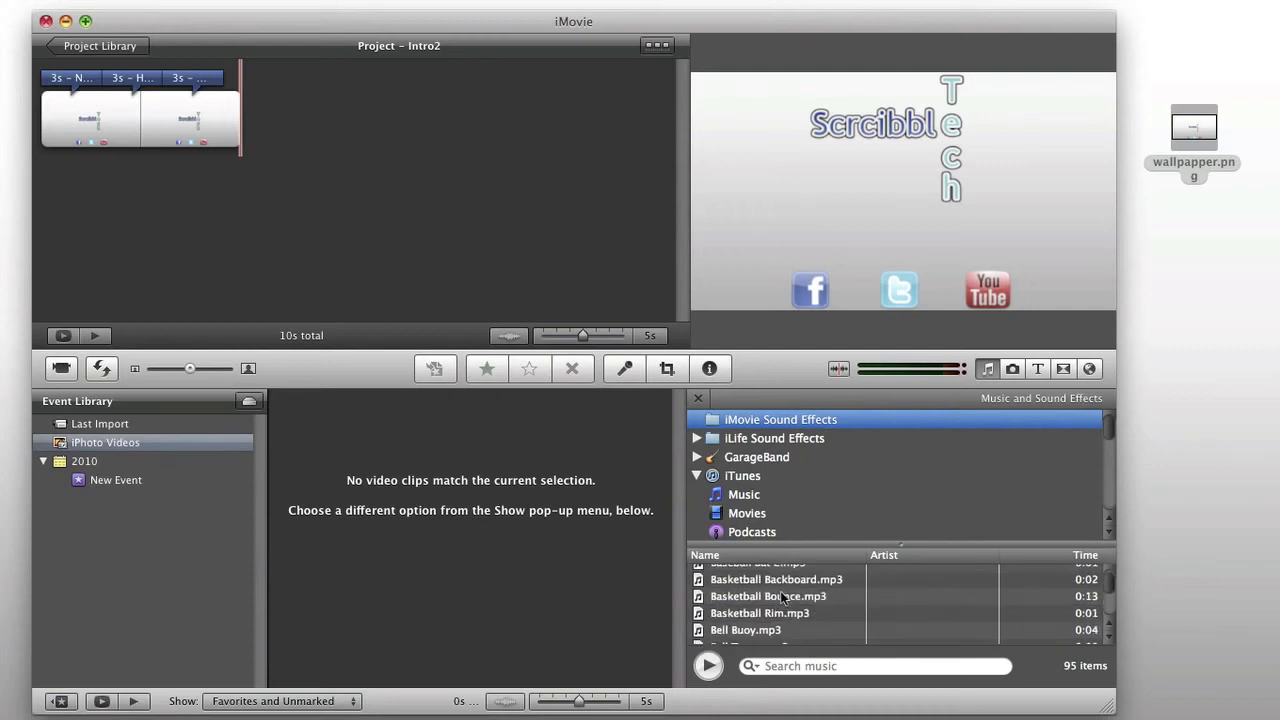
scroll(783, 596, down, 10)
scroll(787, 585, up, 5)
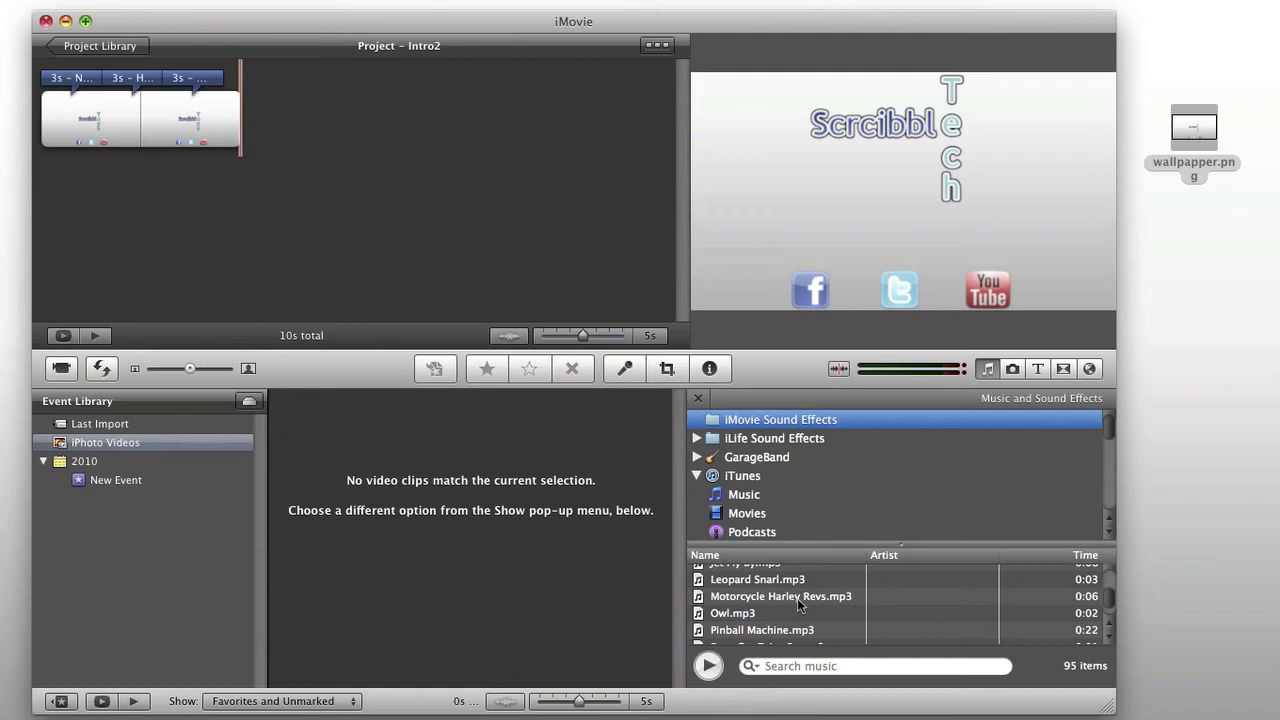
click(738, 613)
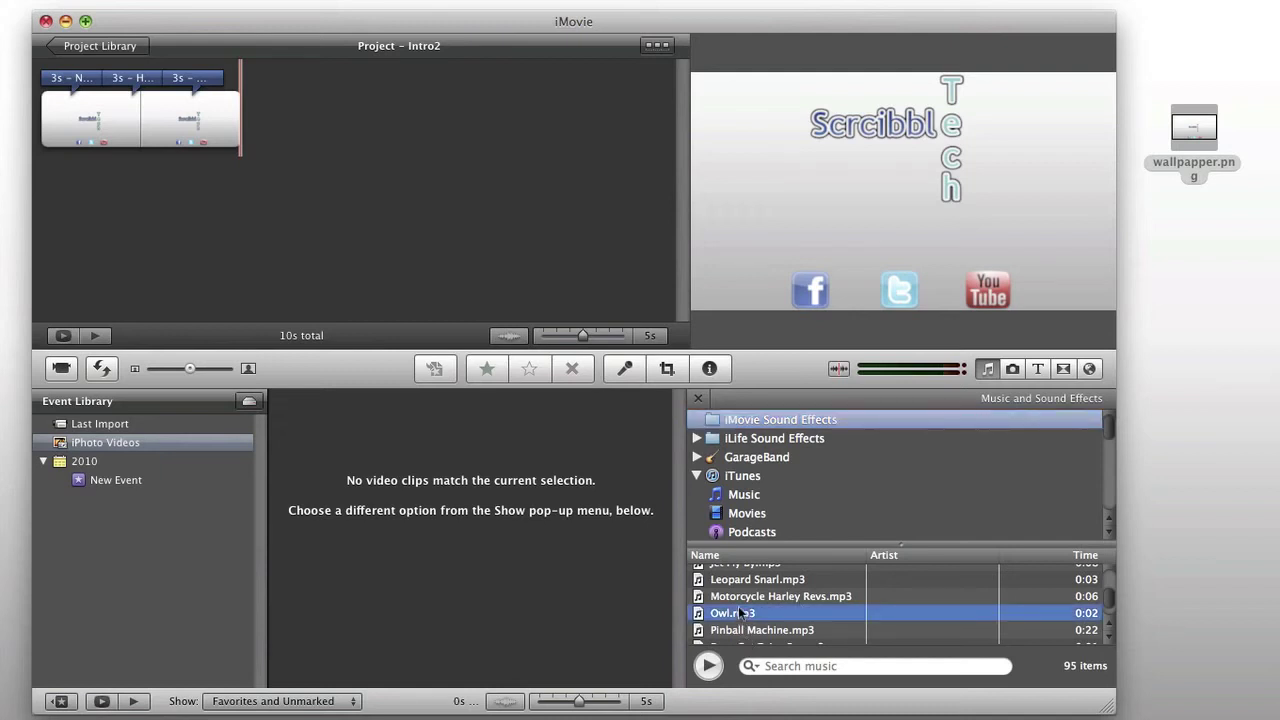
scroll(740, 605, up, 3)
scroll(743, 605, down, 12)
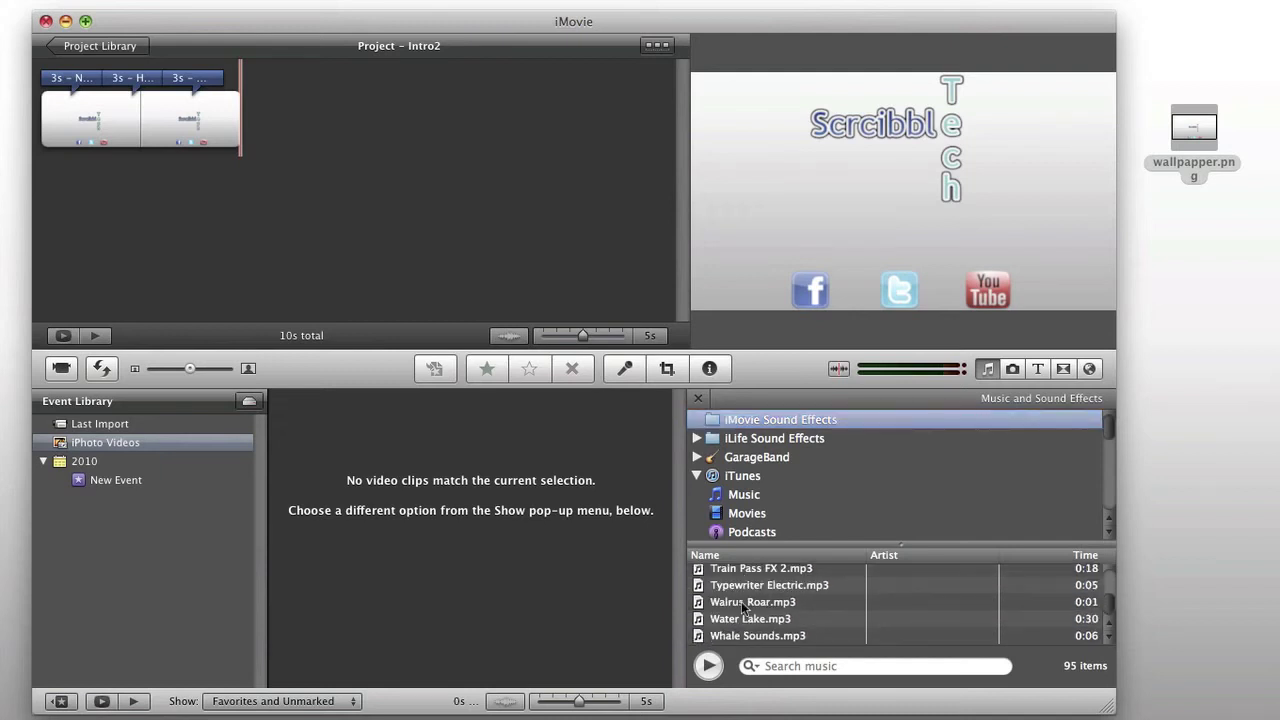
scroll(746, 606, up, 3)
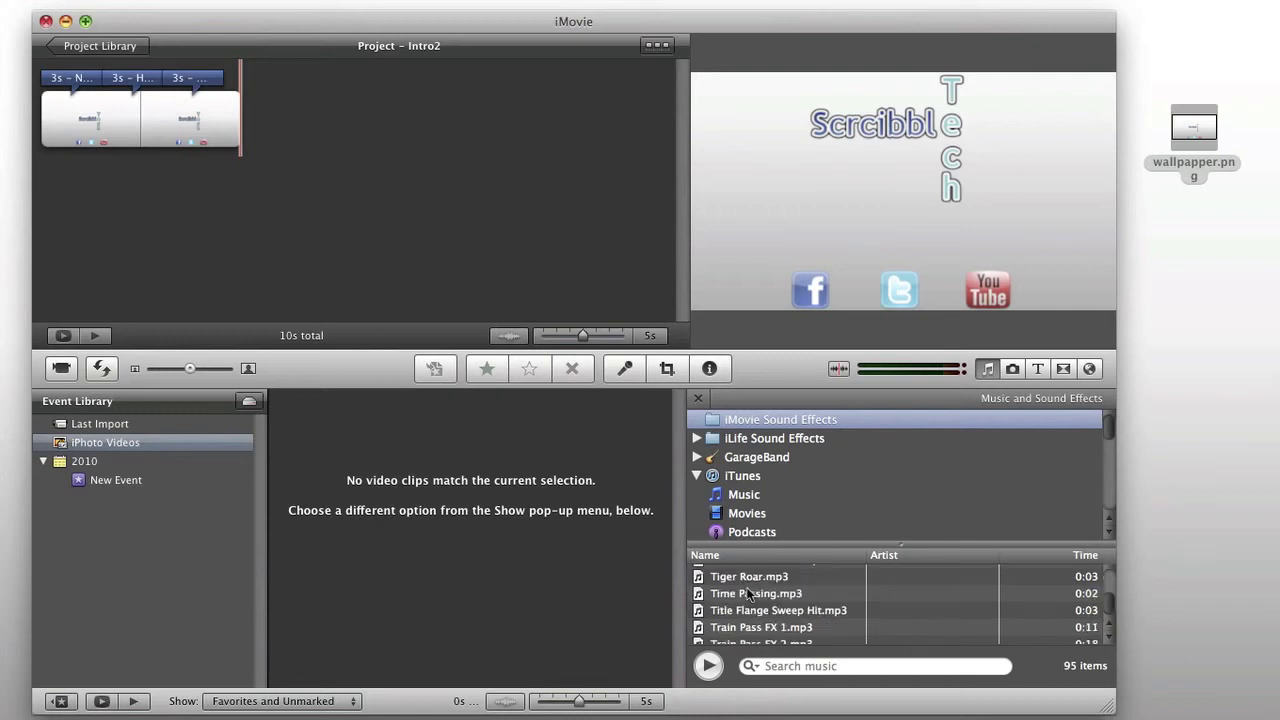
click(750, 594)
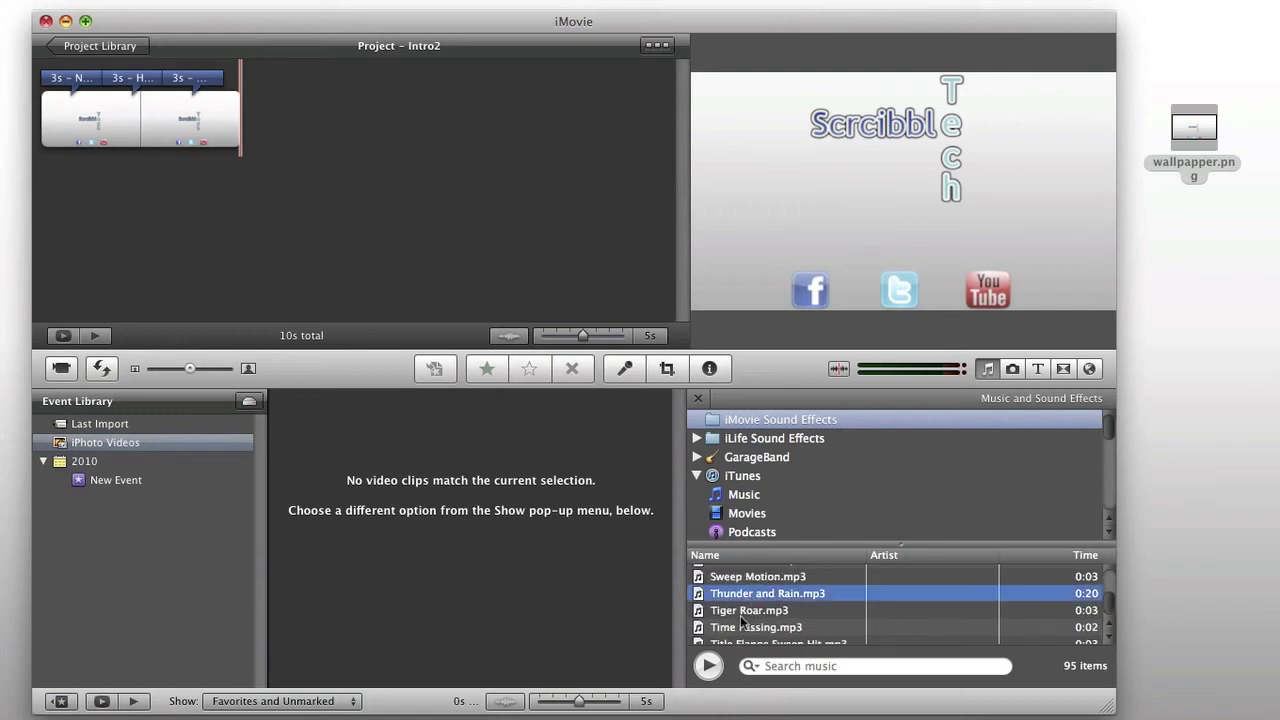
click(710, 666)
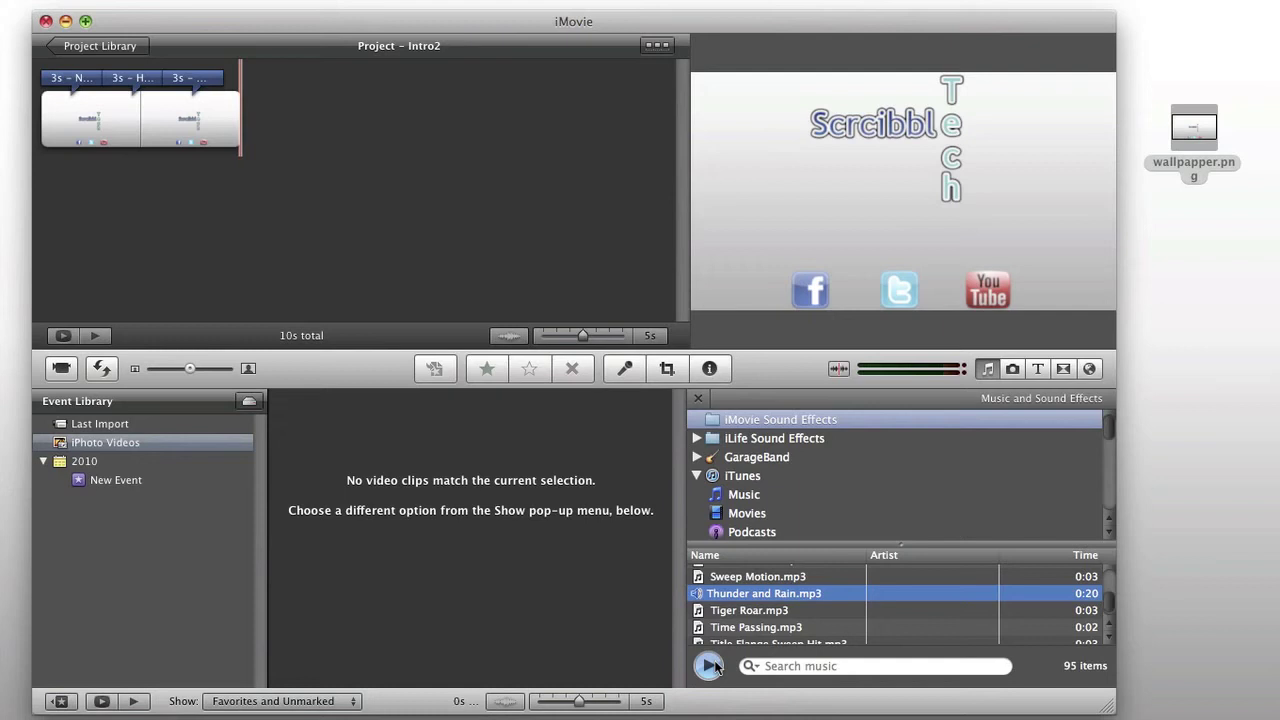
click(710, 666)
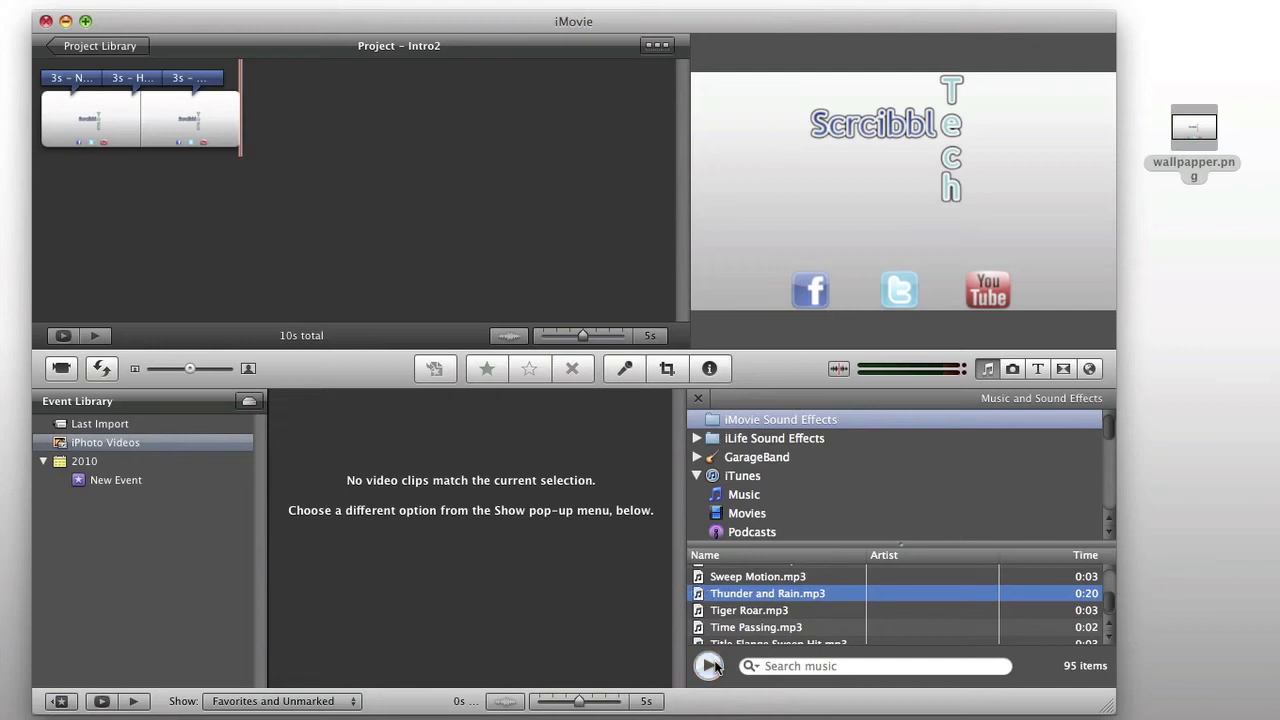
Audition Pinball Machine and Electric Guitar Maj Chord, then preview and pick Drone Dark Suspense 3
scroll(758, 612, up, 2)
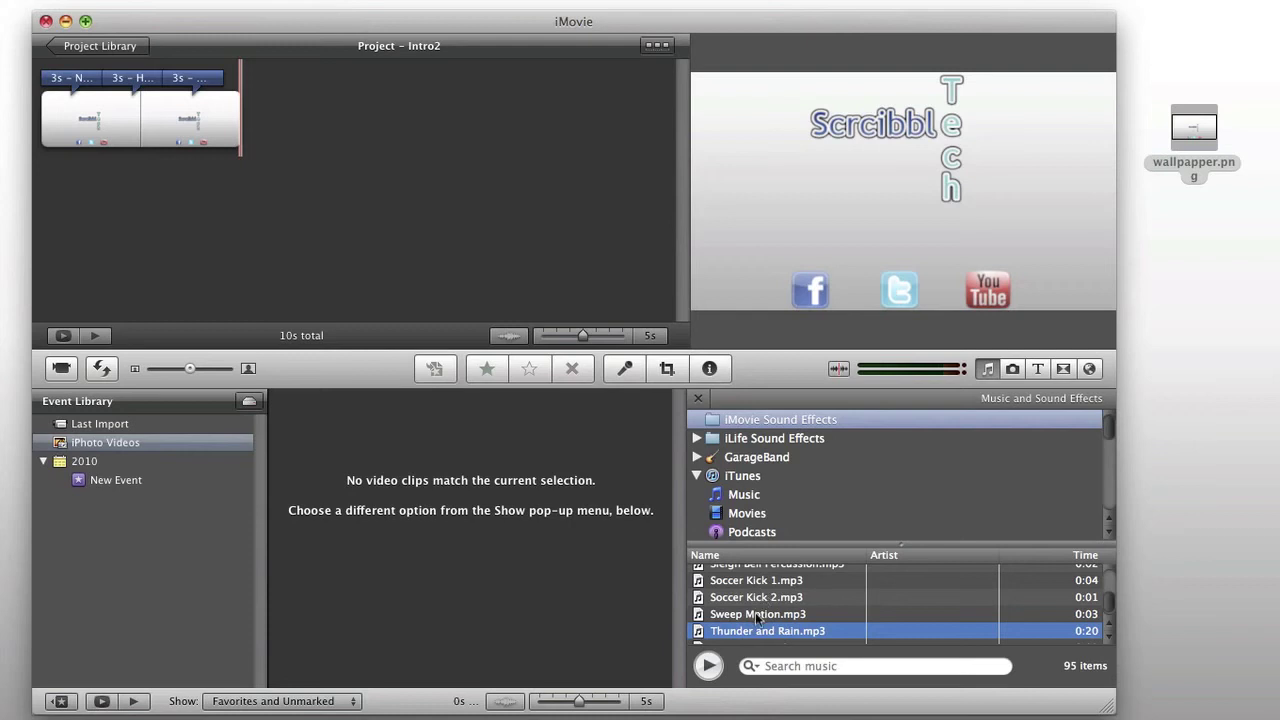
scroll(755, 612, up, 6)
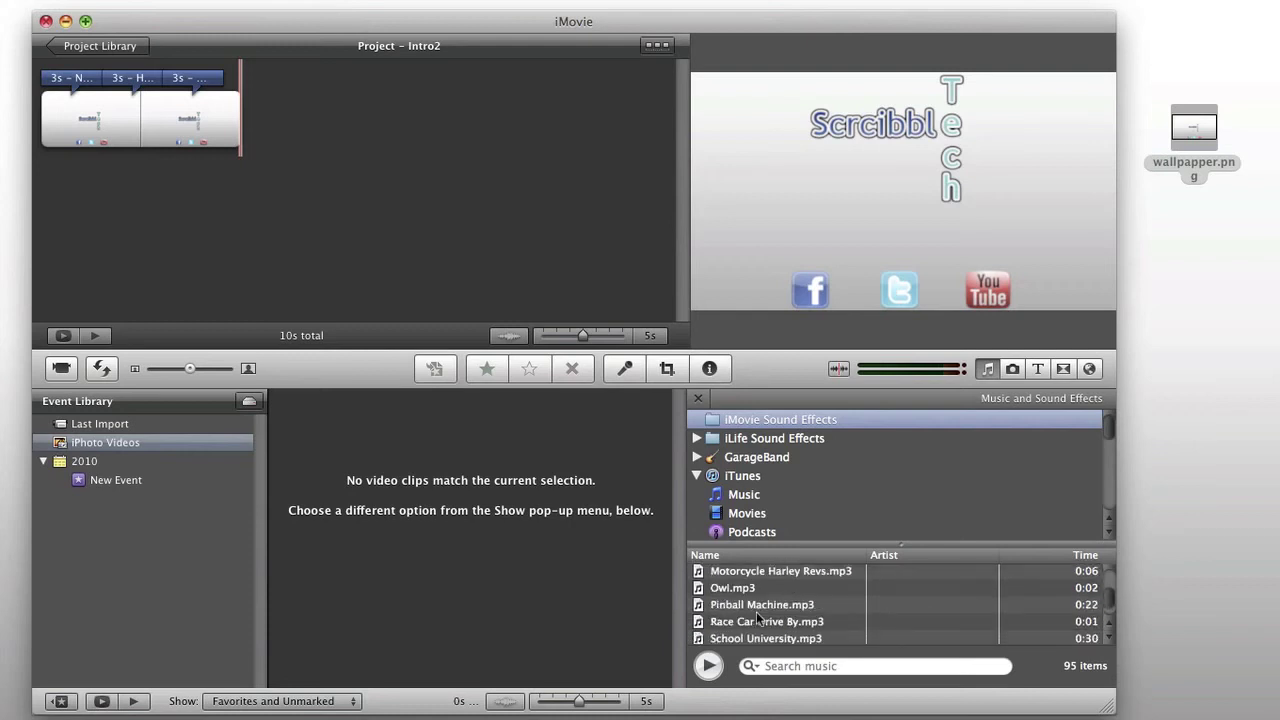
click(1083, 608)
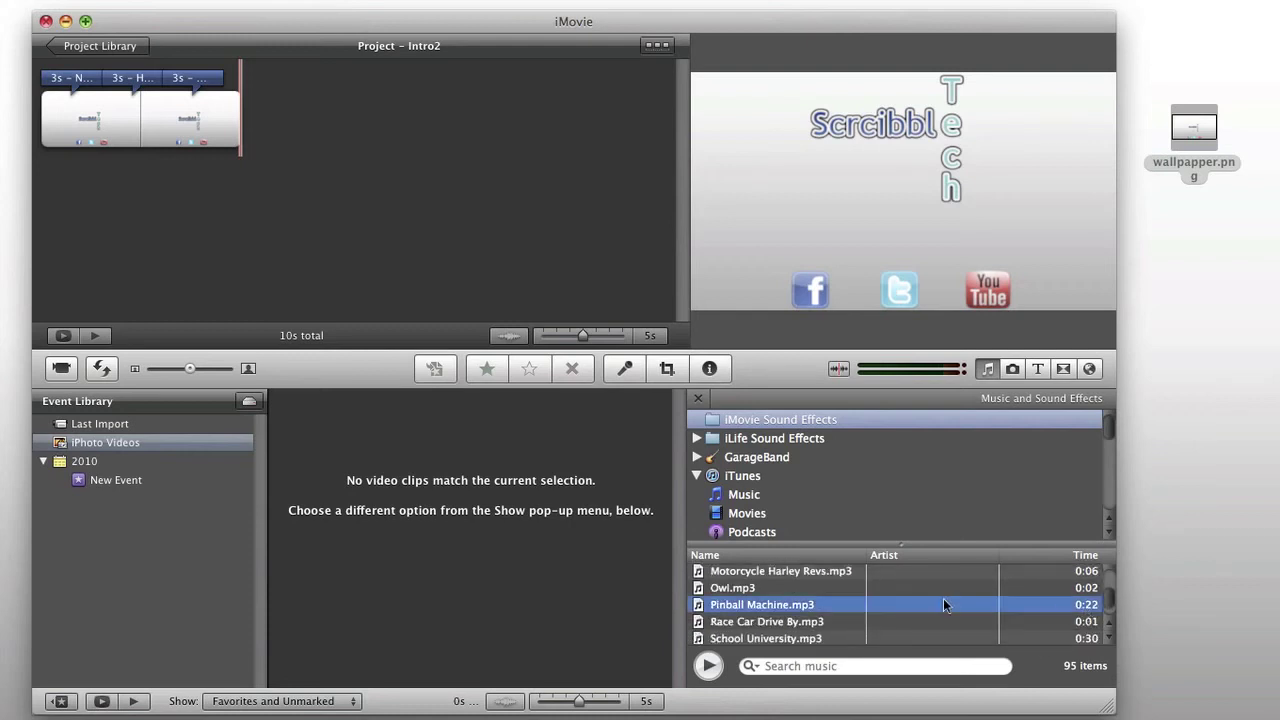
scroll(853, 619, up, 10)
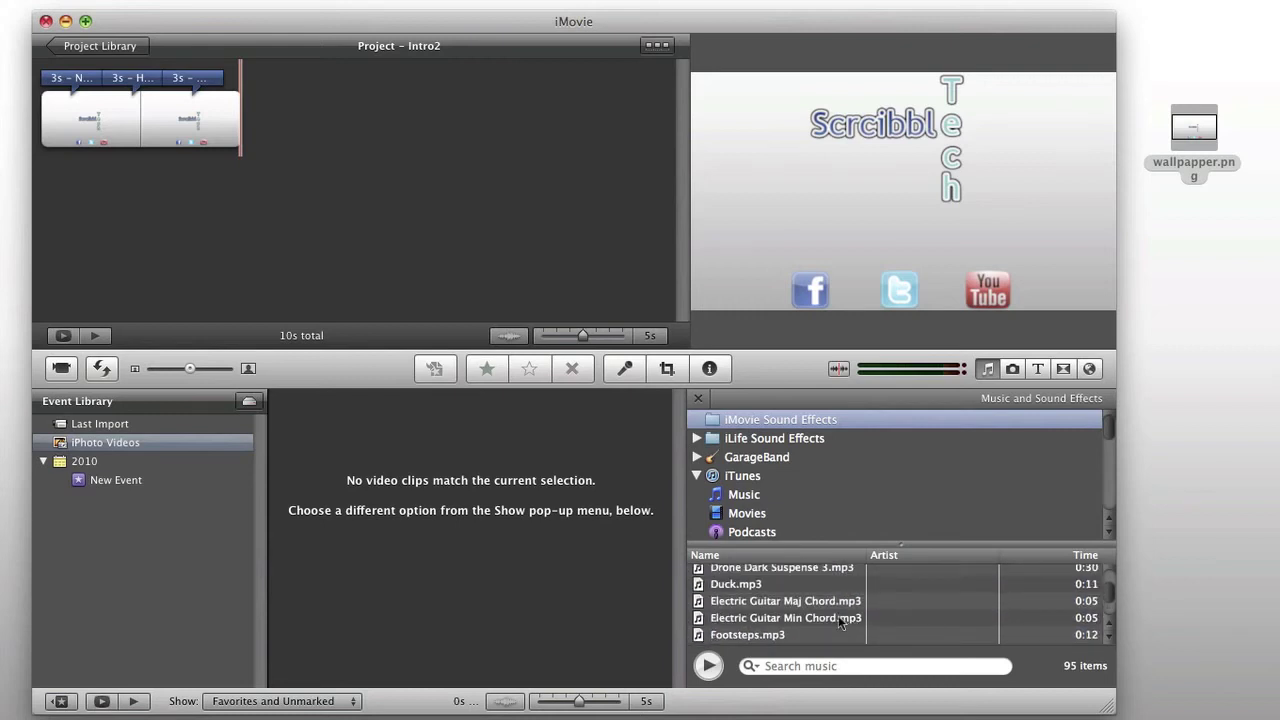
click(831, 602)
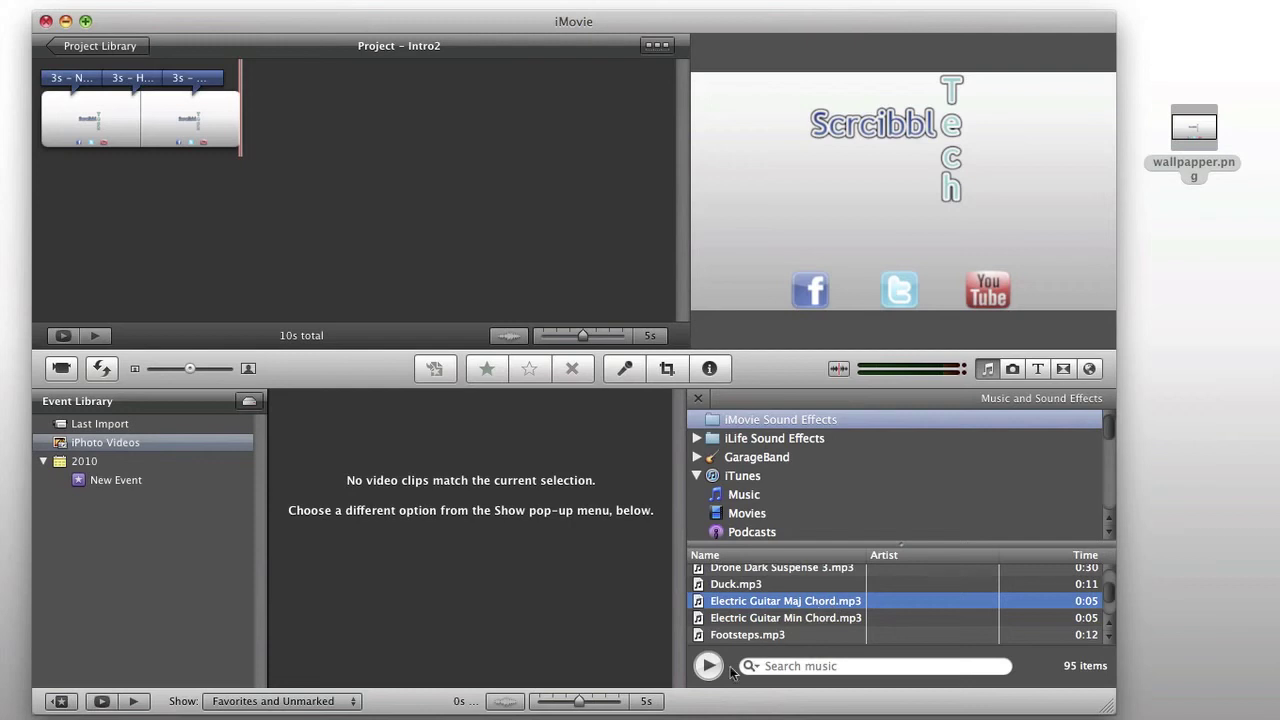
click(708, 666)
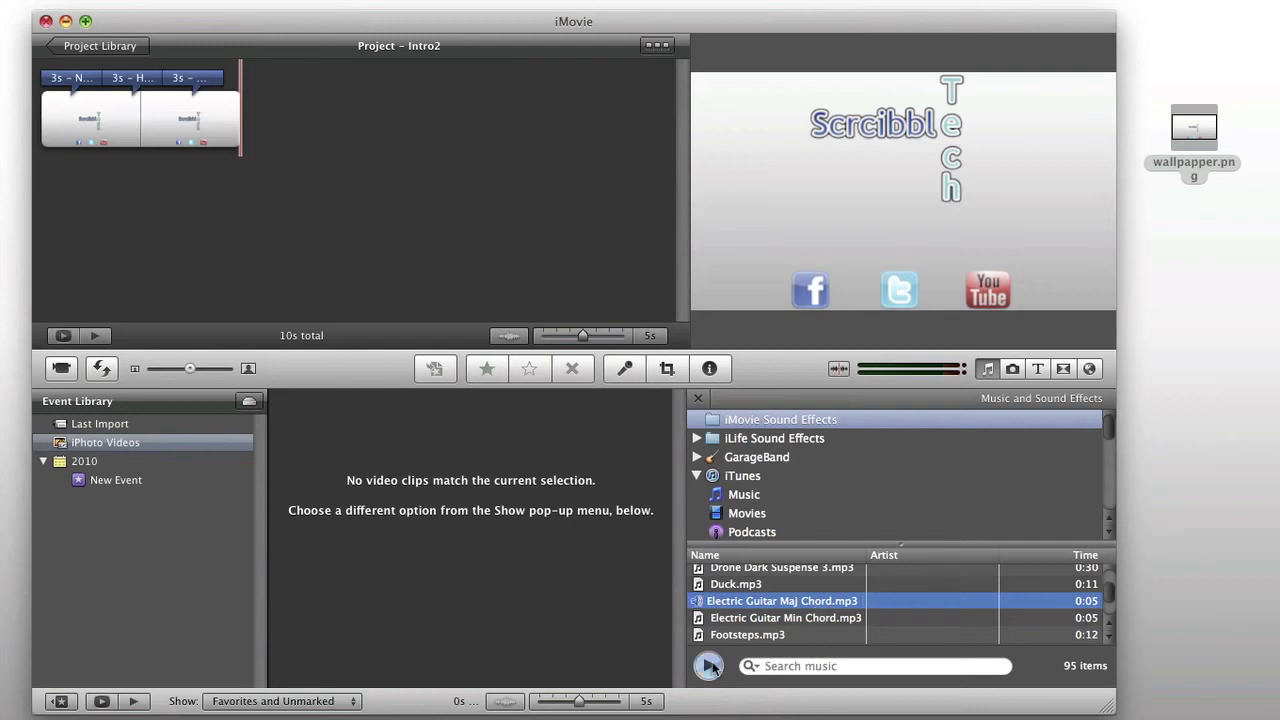
click(709, 666)
scroll(768, 581, up, 2)
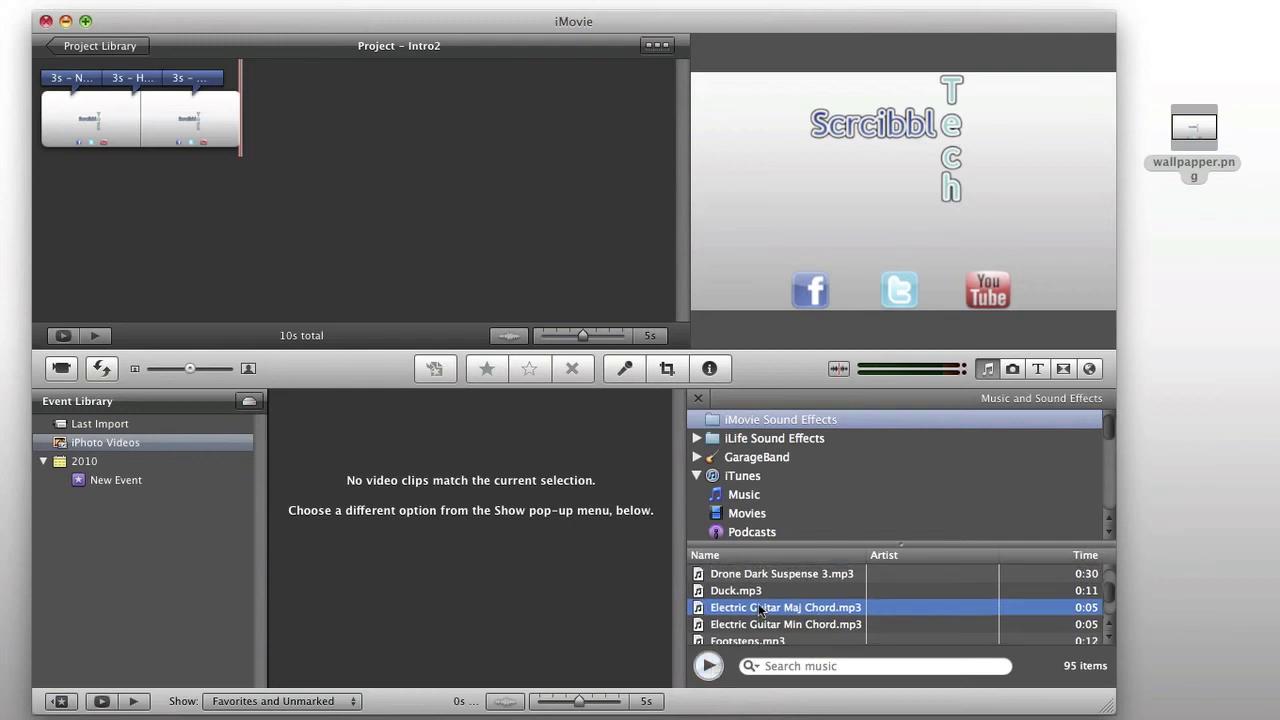
click(771, 584)
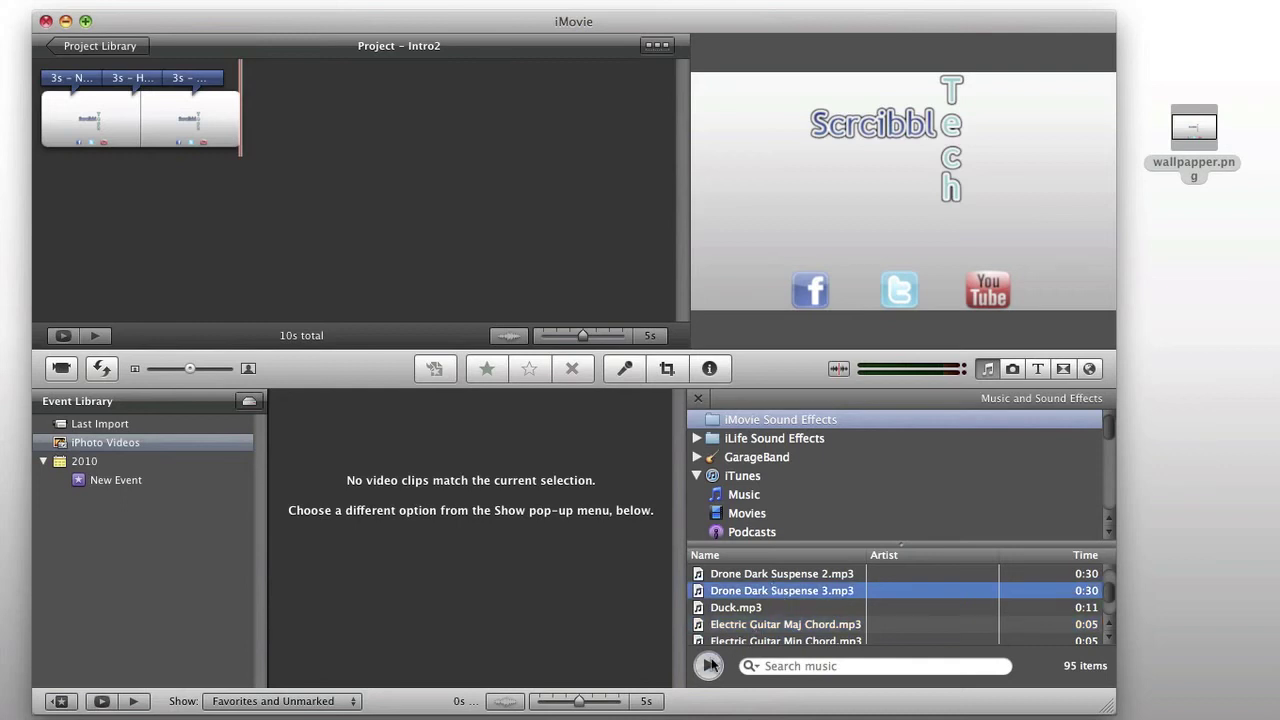
click(709, 665)
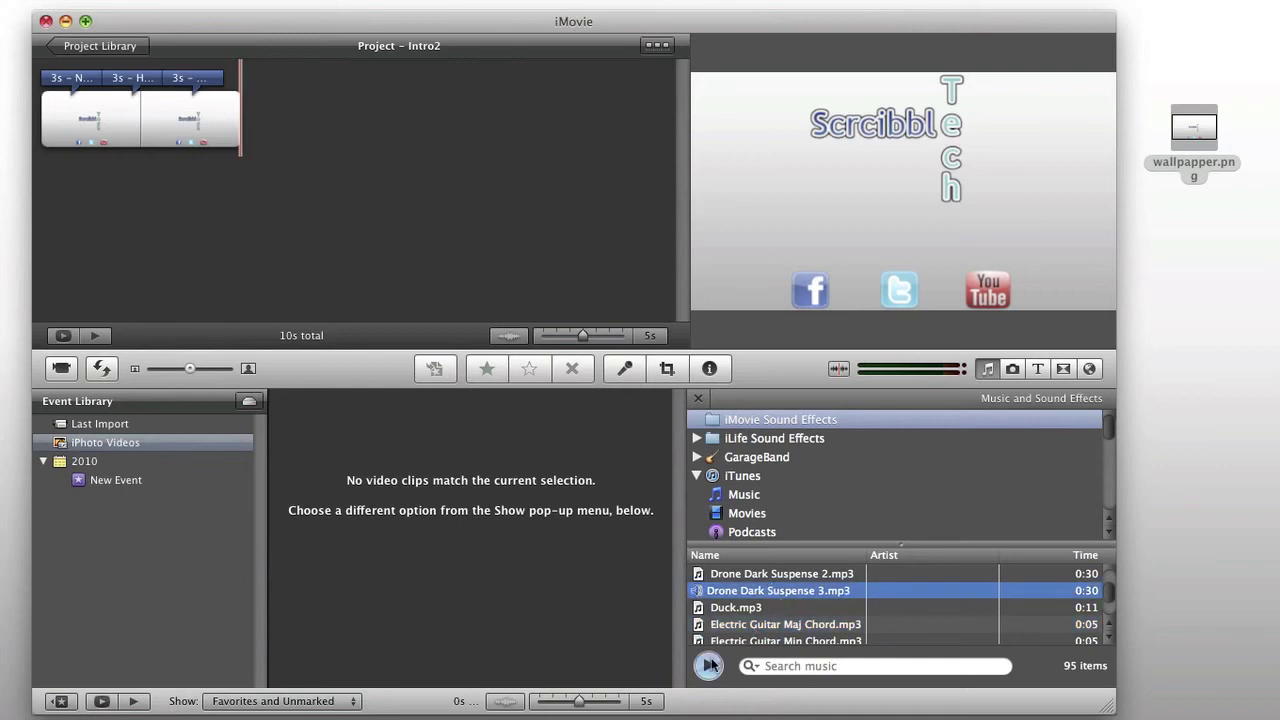
click(709, 665)
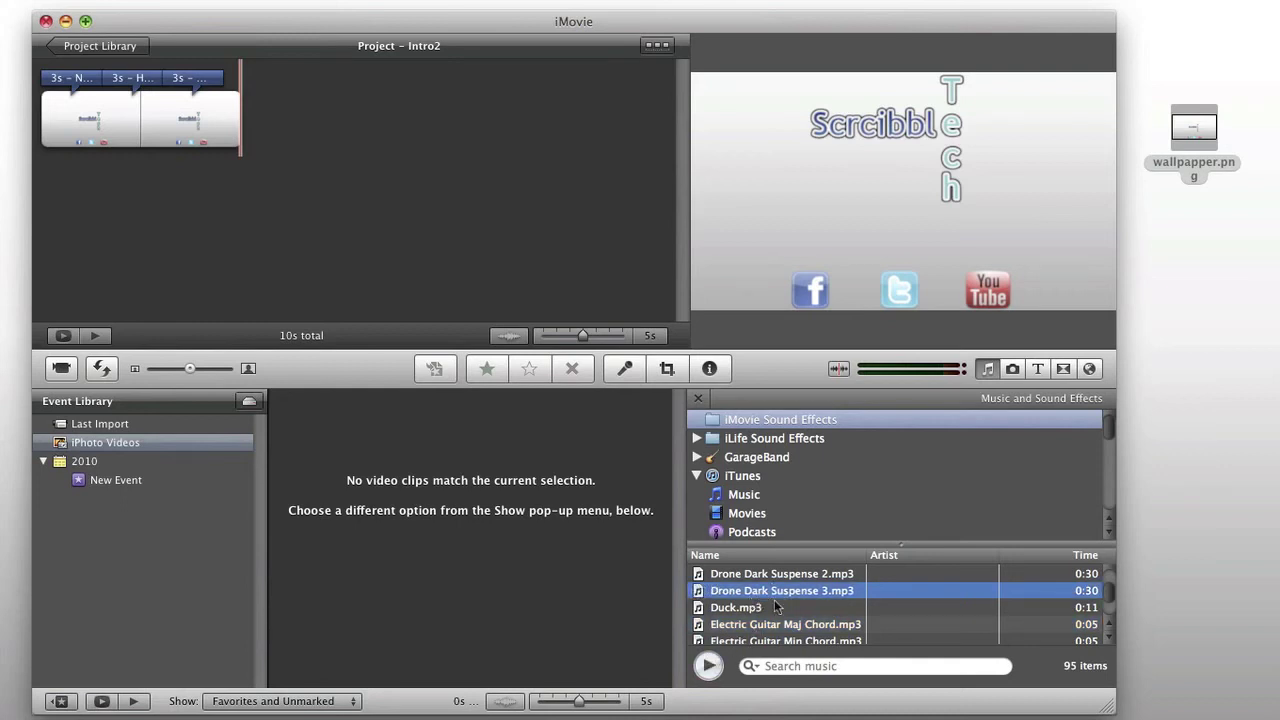
Add Drone Dark Suspense 3 beneath the clips and trim it to a 10-second section
drag(785, 594, 306, 288)
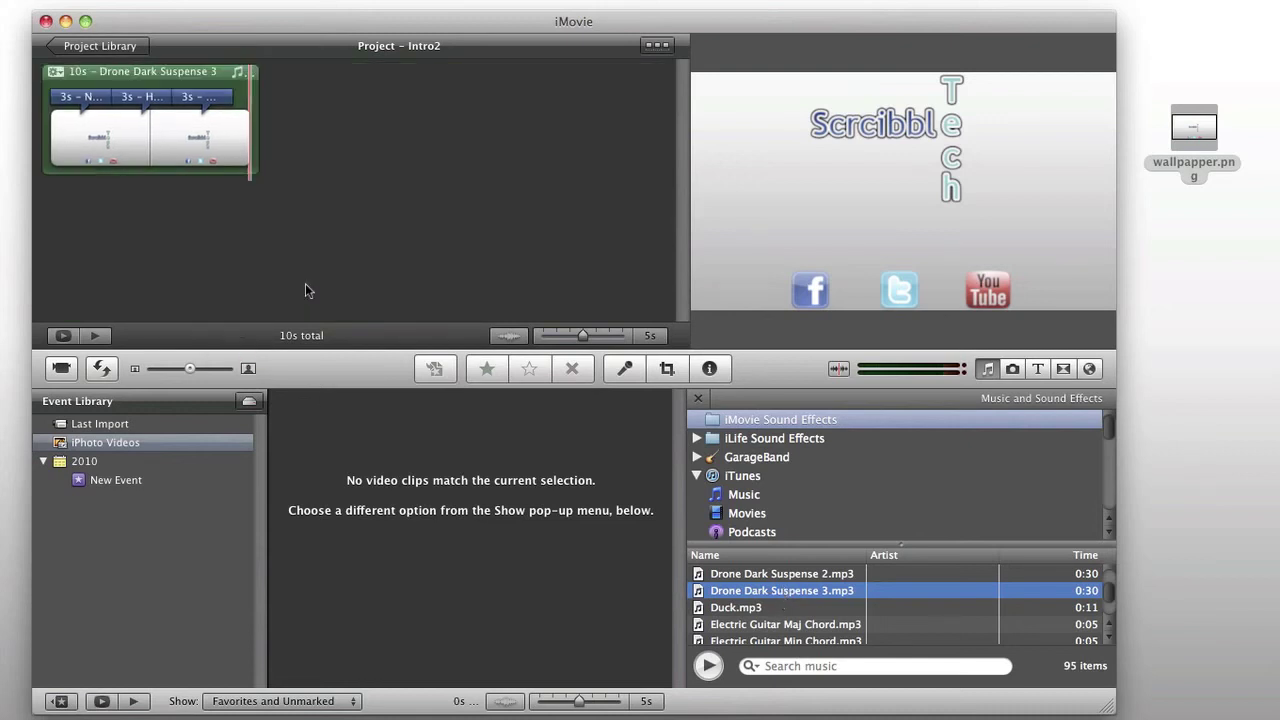
click(56, 73)
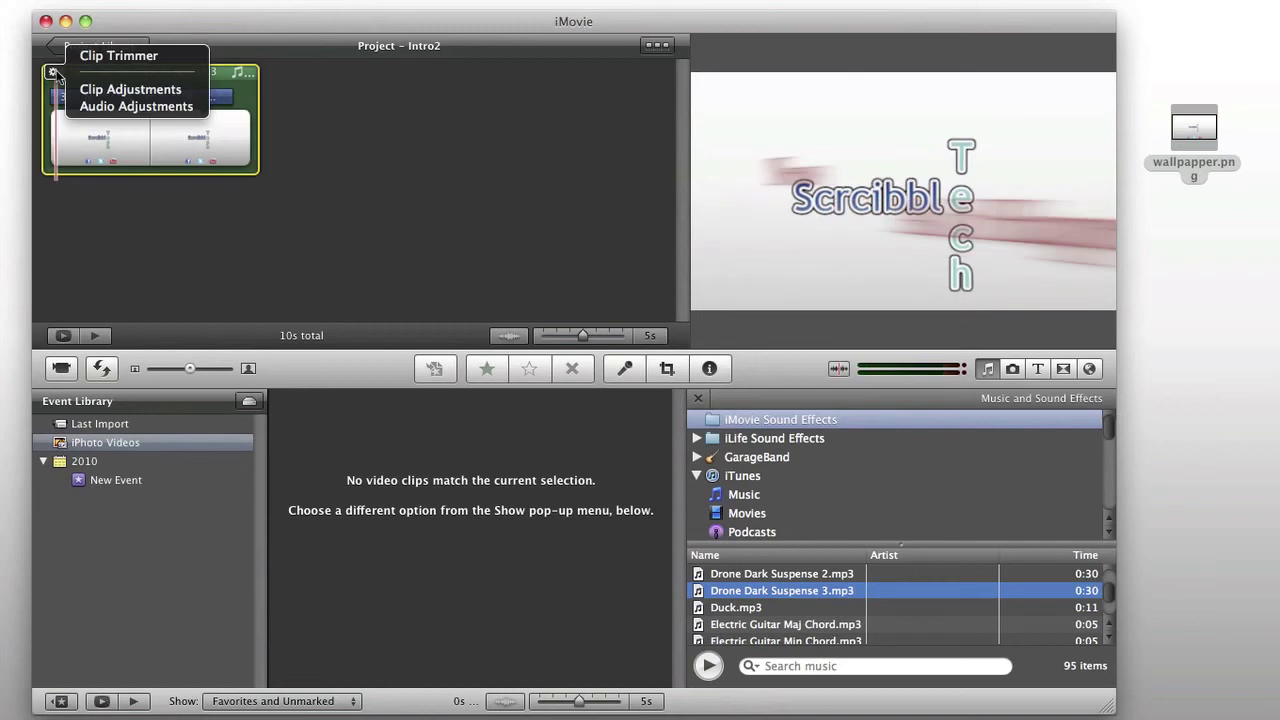
click(86, 52)
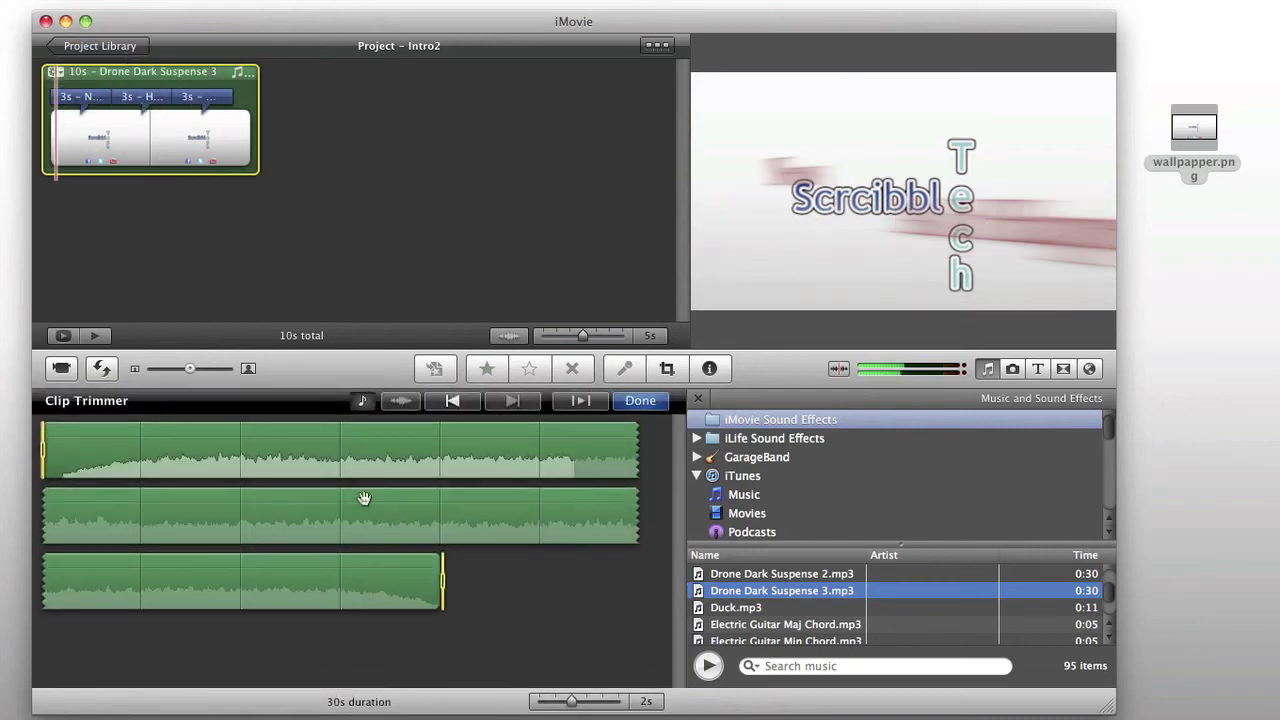
drag(43, 450, 139, 455)
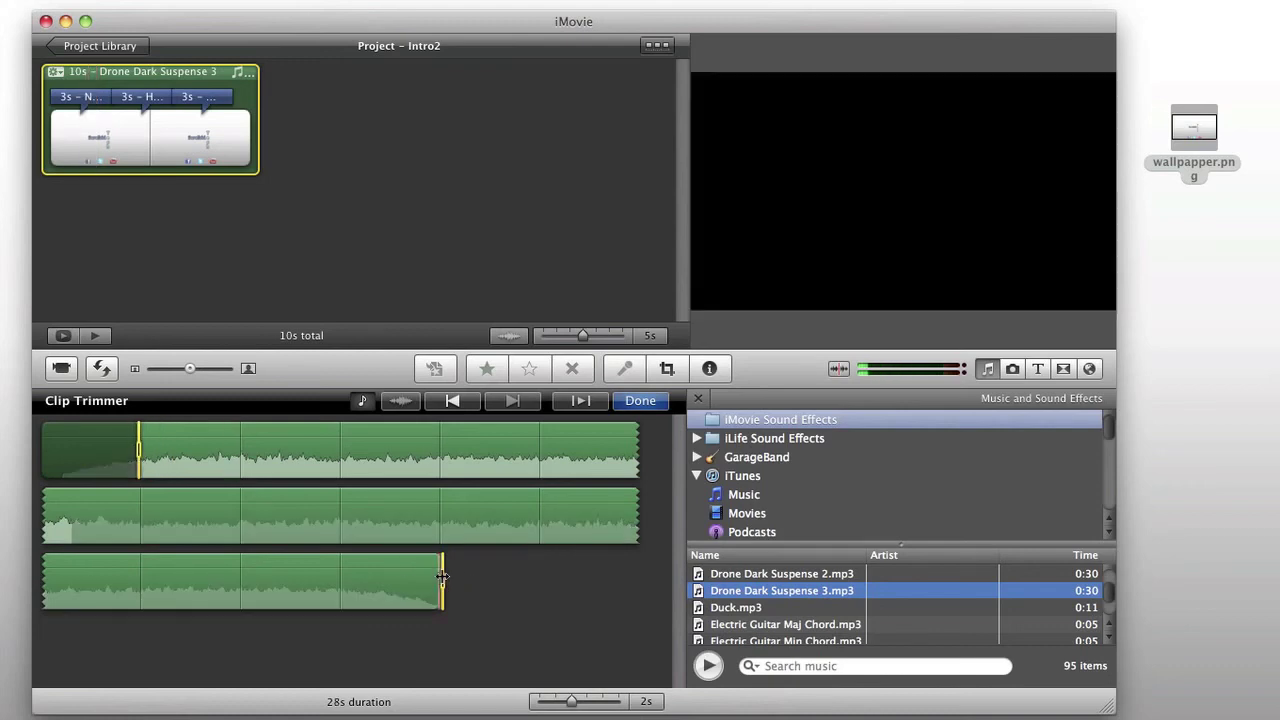
drag(442, 585, 88, 516)
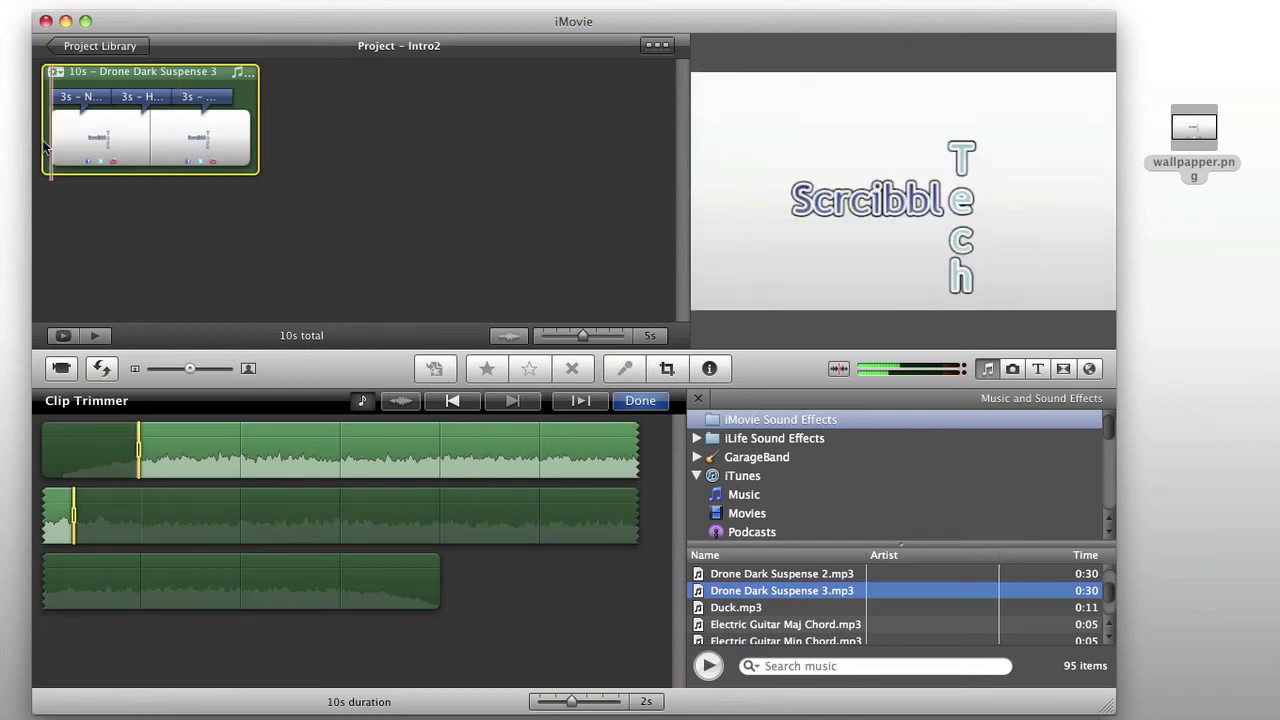
key(space)
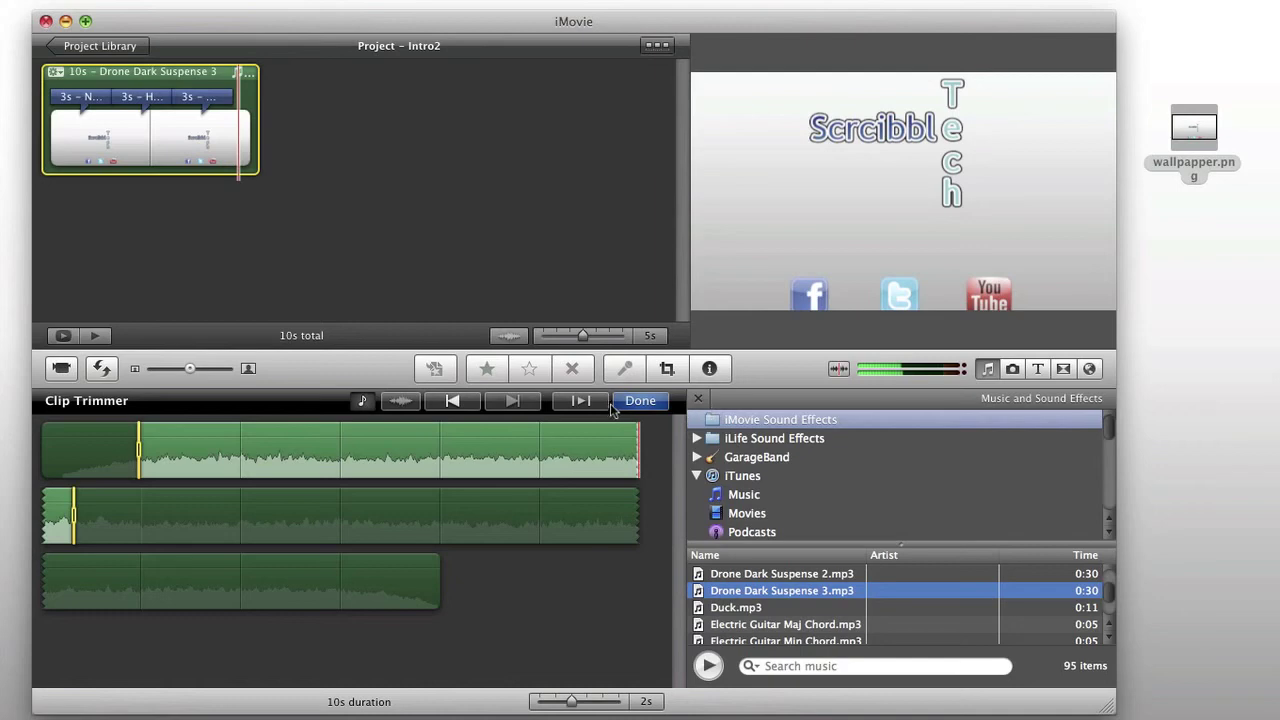
click(638, 401)
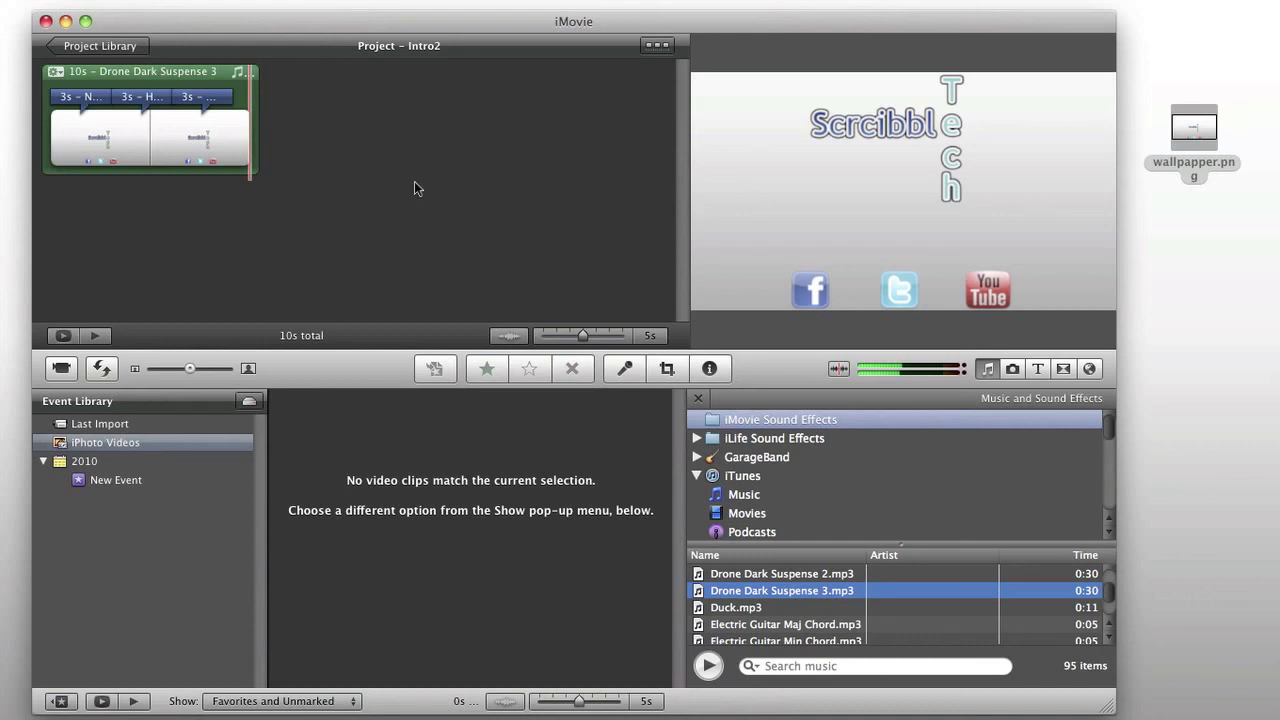
right_click(227, 150)
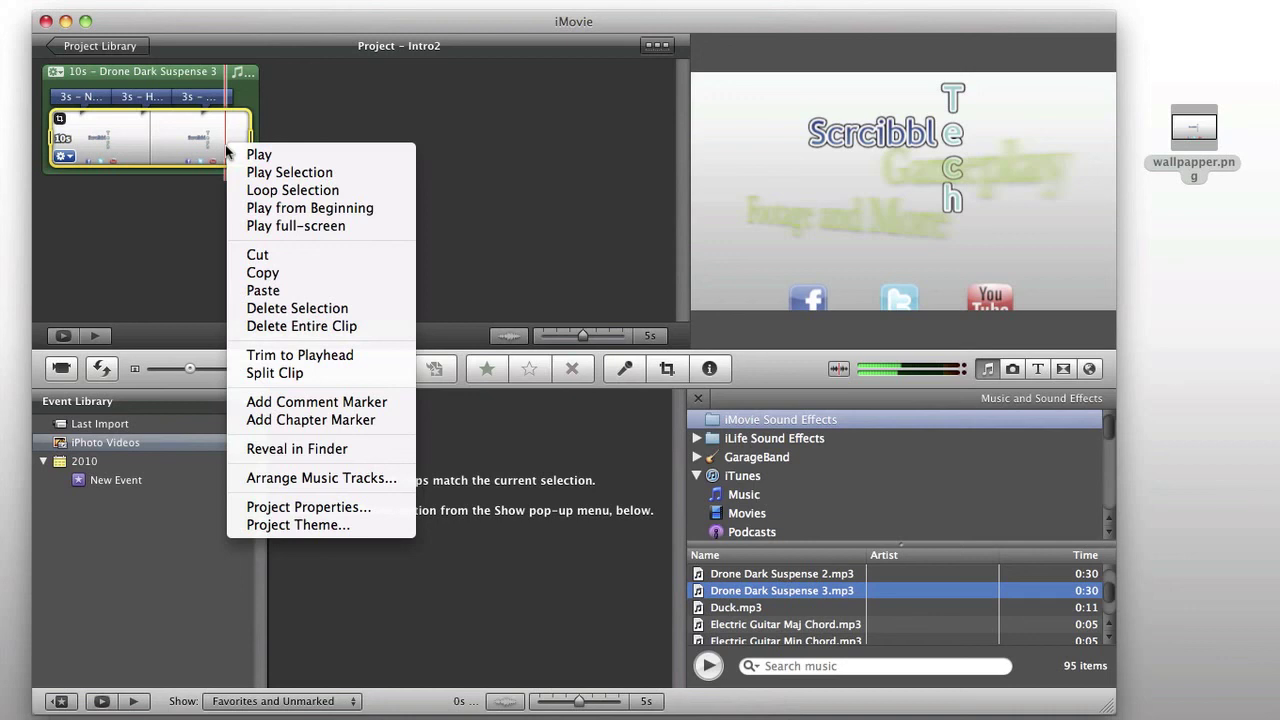
click(491, 204)
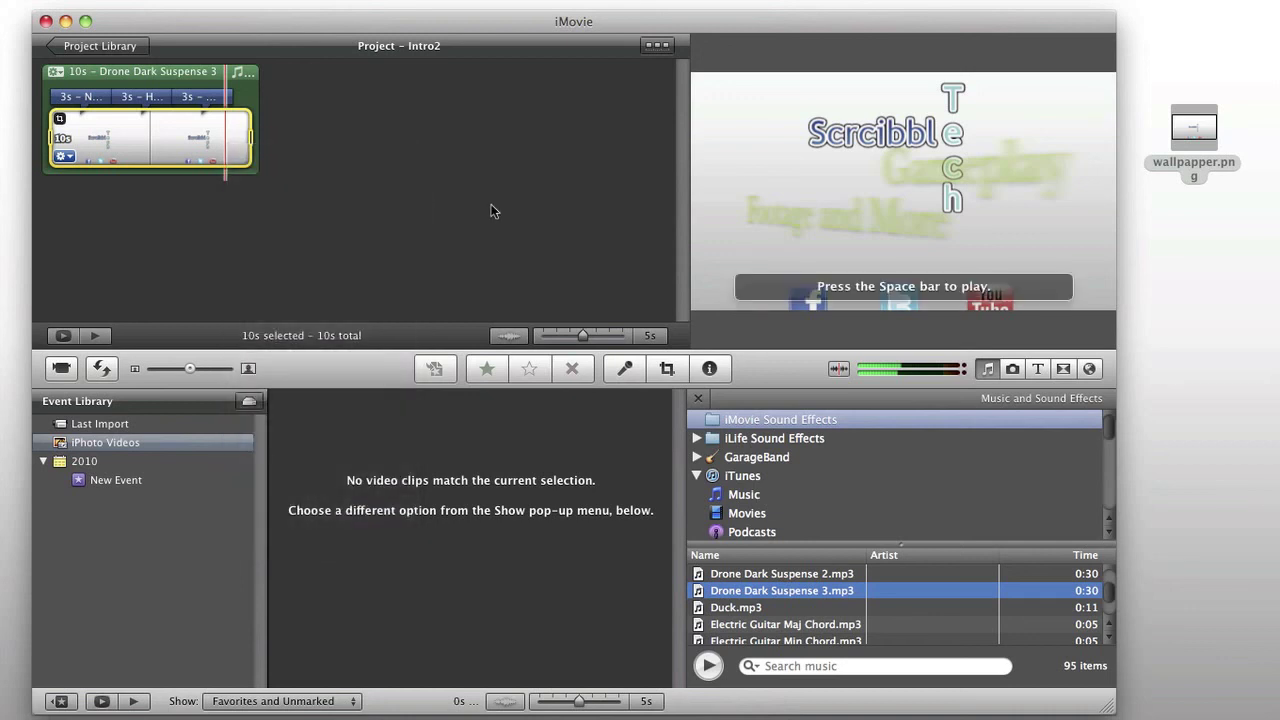
key(super+e)
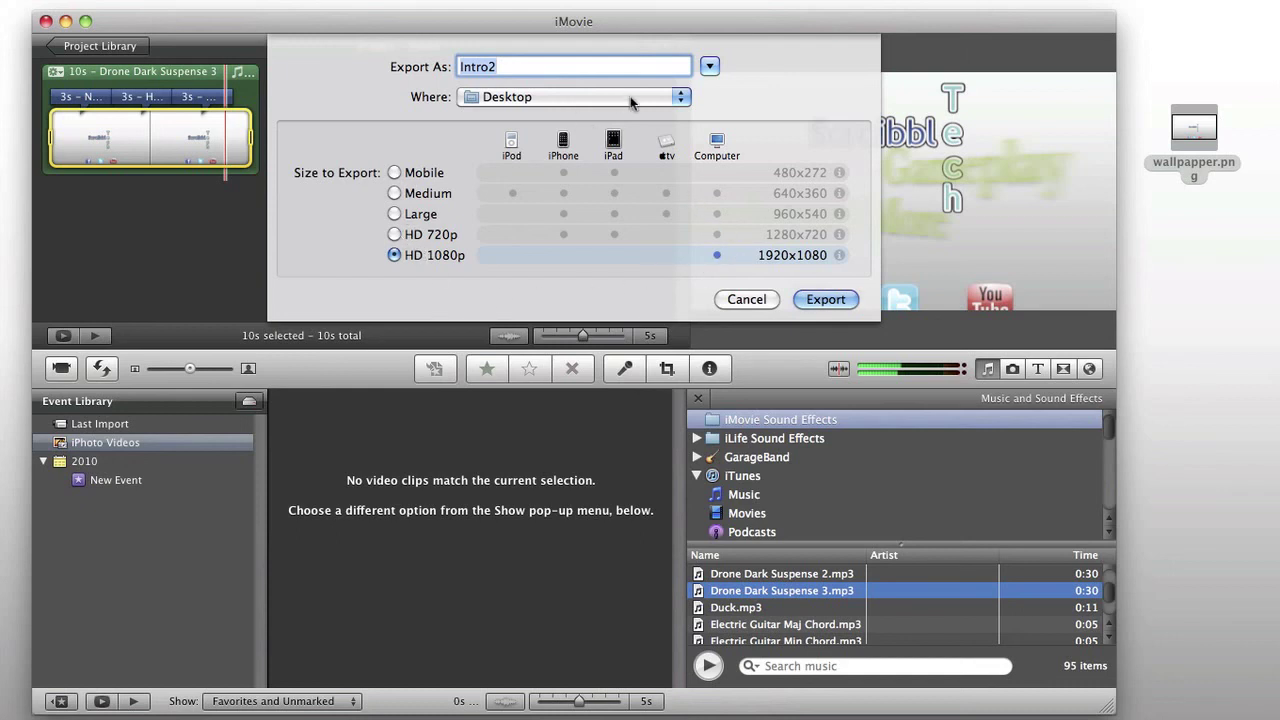
click(745, 300)
key(Home)
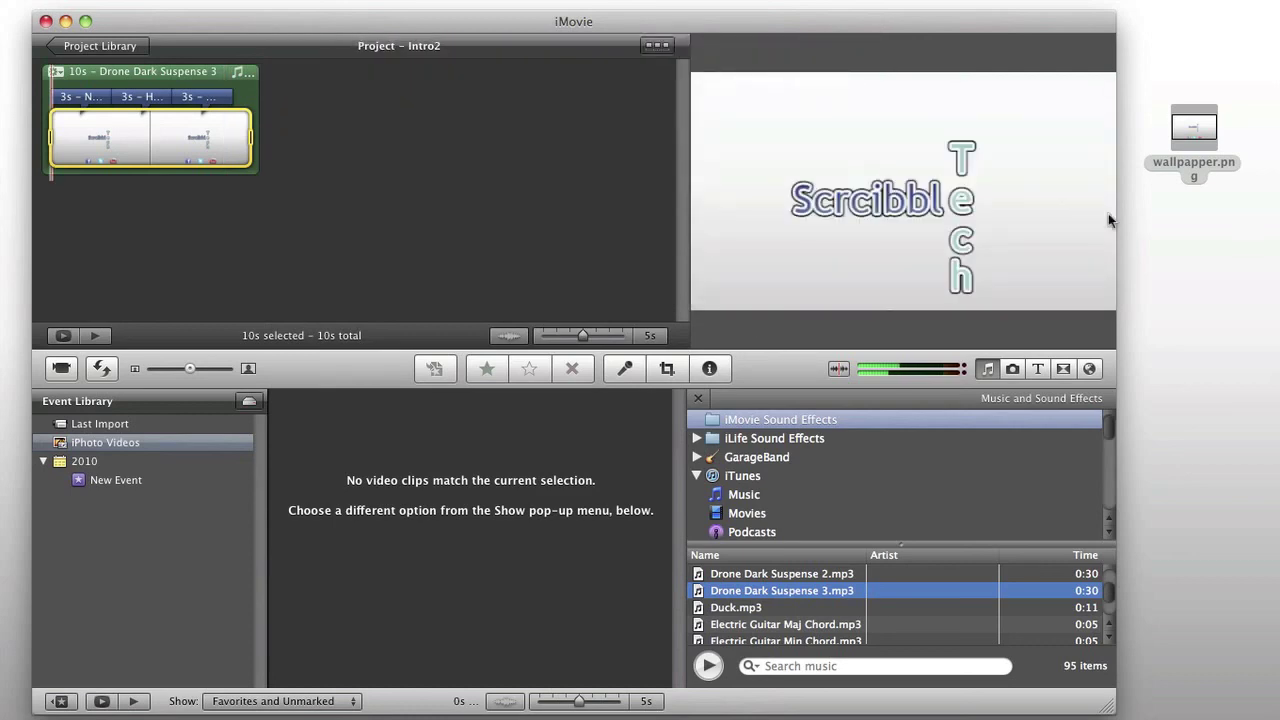
Open the QuickTime export for Intro2.mov on the Desktop, keeping the Most Recent Settings preset
key(super+e)
drag(631, 153, 593, 149)
click(765, 246)
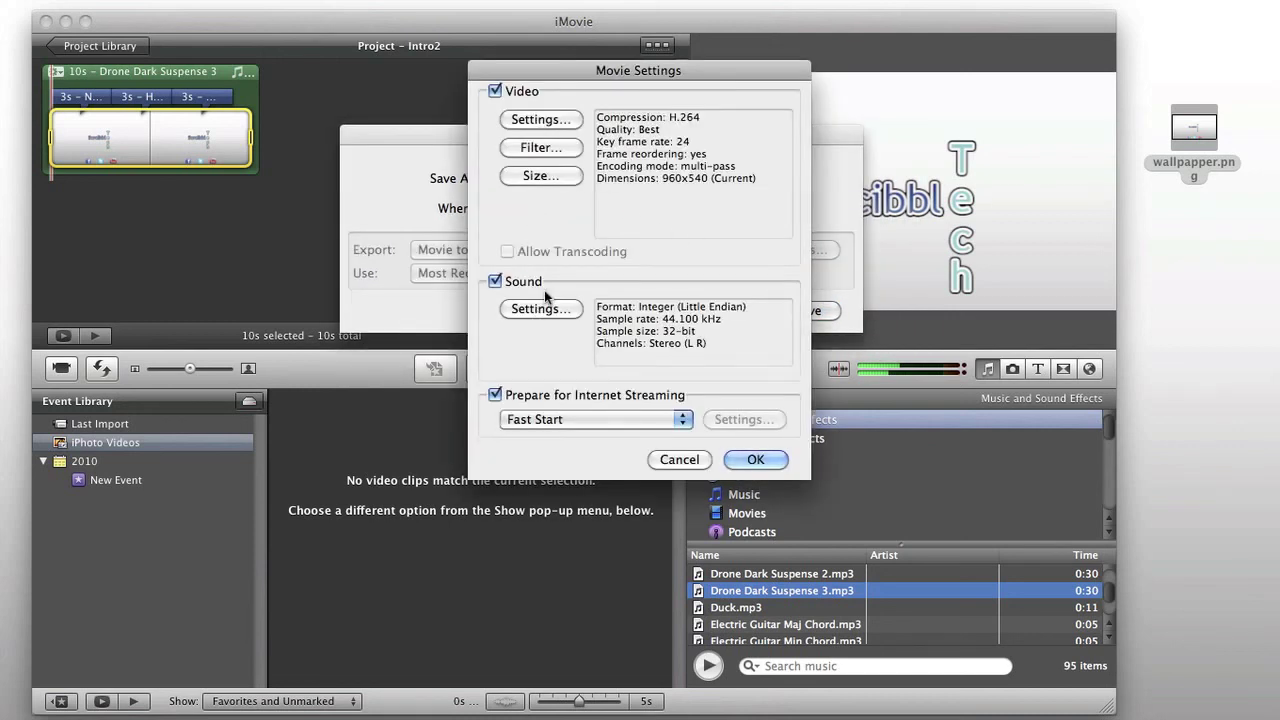
click(679, 459)
click(664, 274)
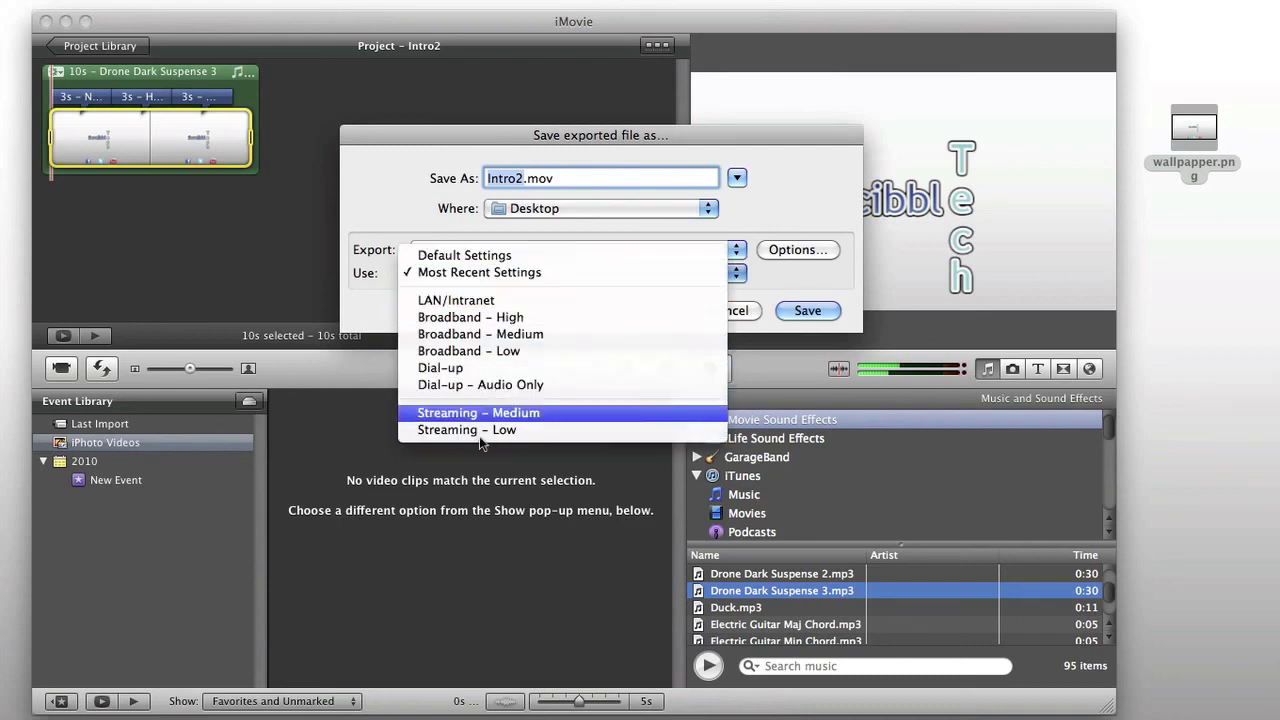
click(369, 322)
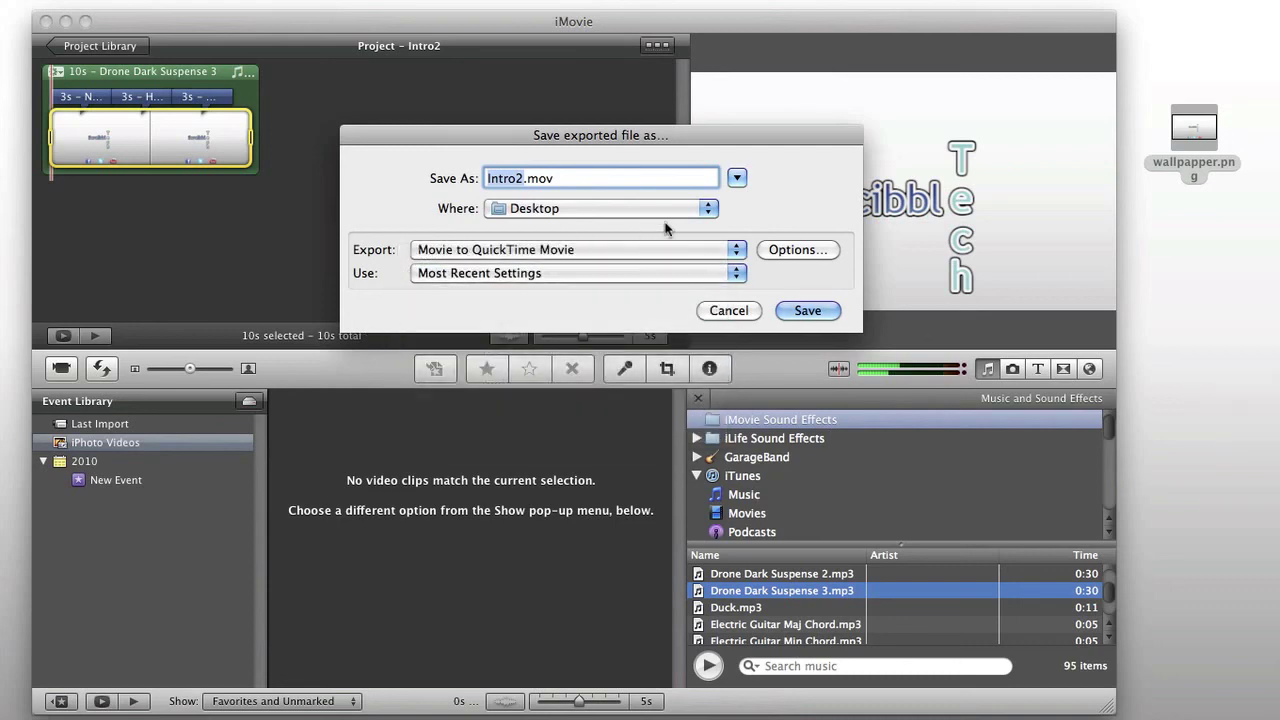